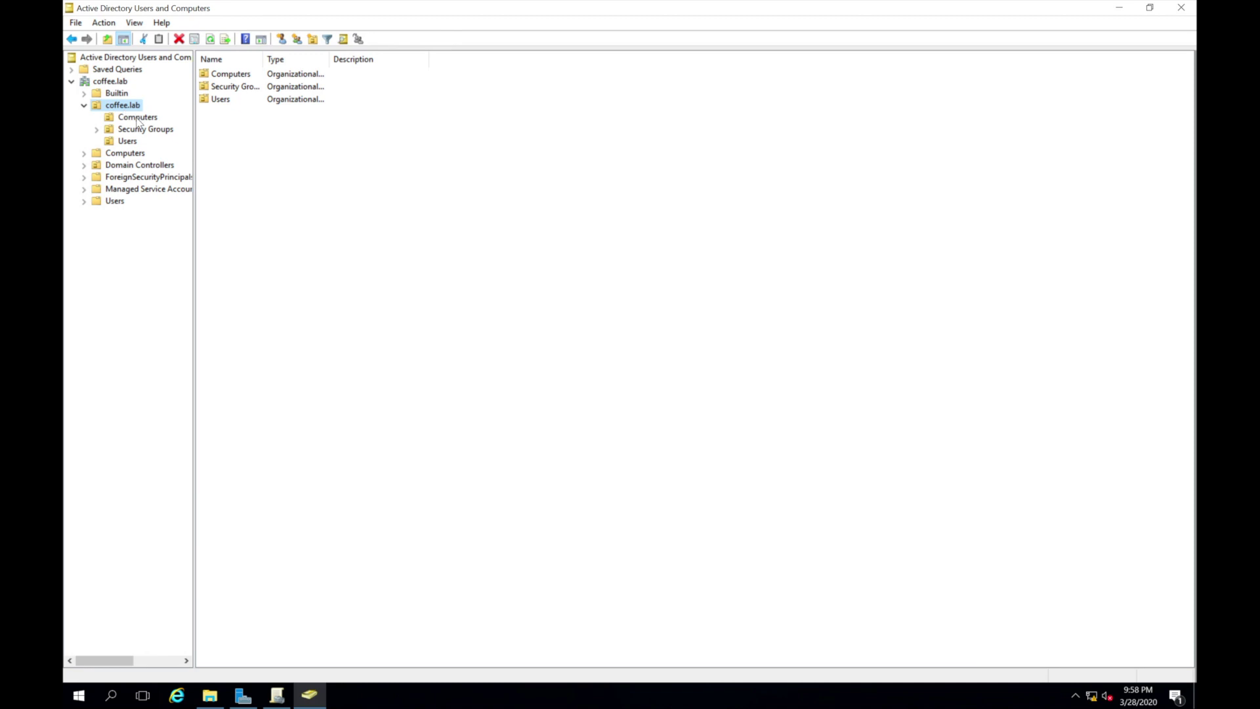
- Check the VM-WIN10-01 computer in coffee.lab's Computers unit, and view the Users unit's linked policies in Group Policy Management
click(138, 118)
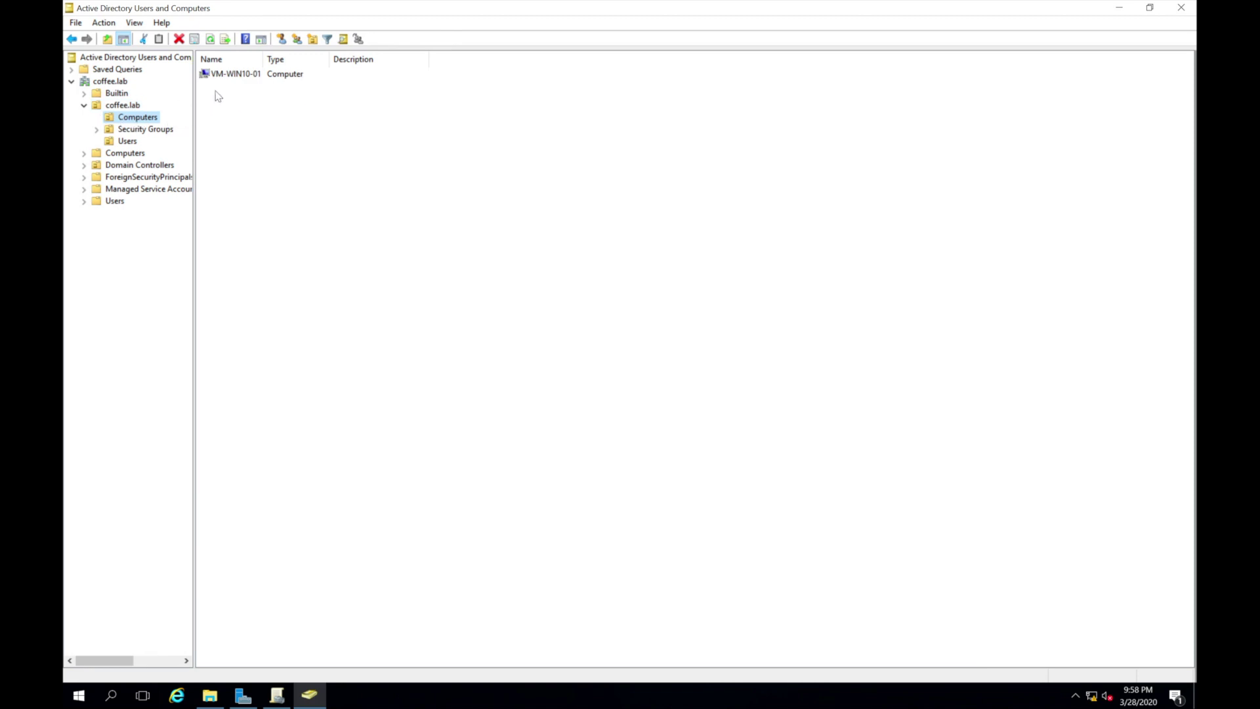
click(252, 76)
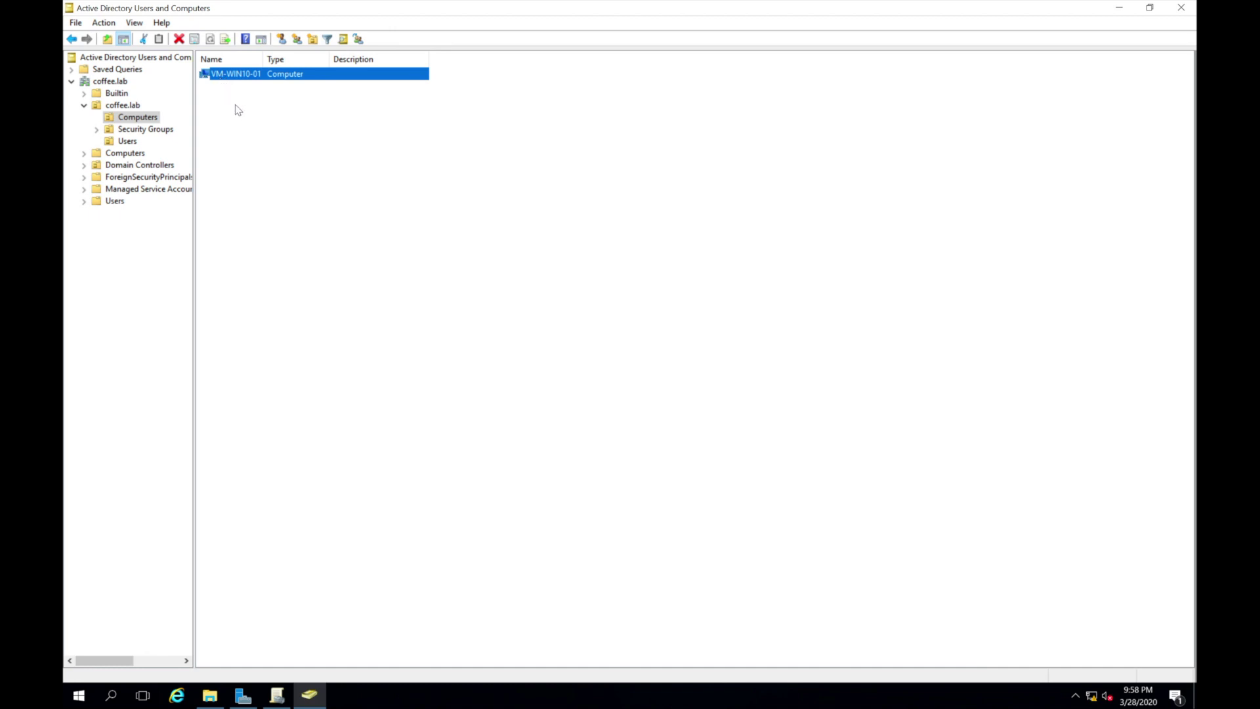
click(277, 695)
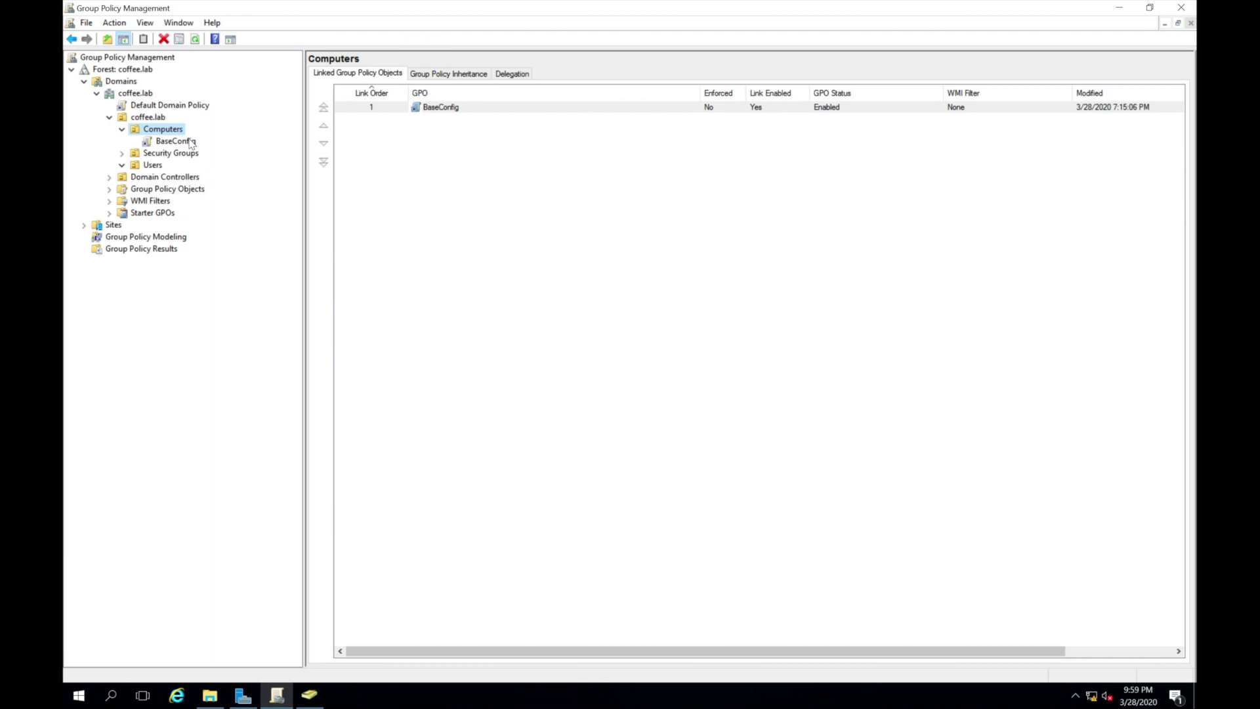
click(151, 165)
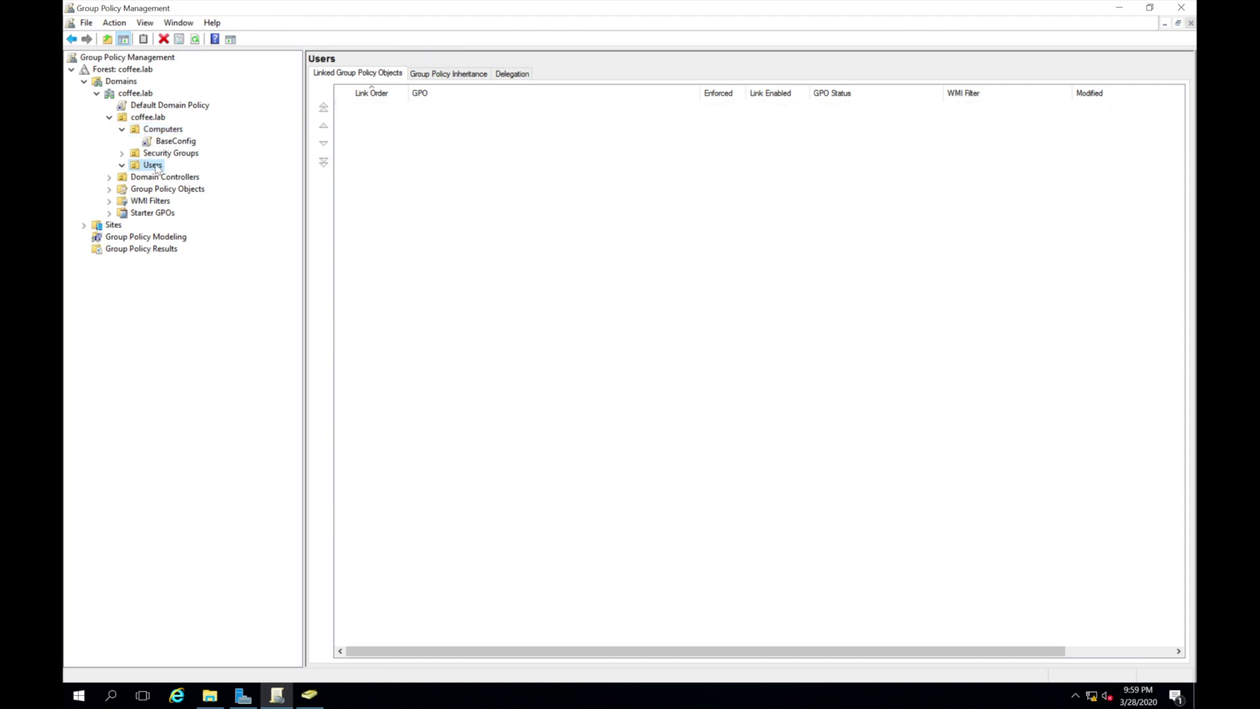
- Switch to the Windows 10 client desktop, open Command Prompt and move its window nearer the middle of the desktop
key(ctrl+Right)
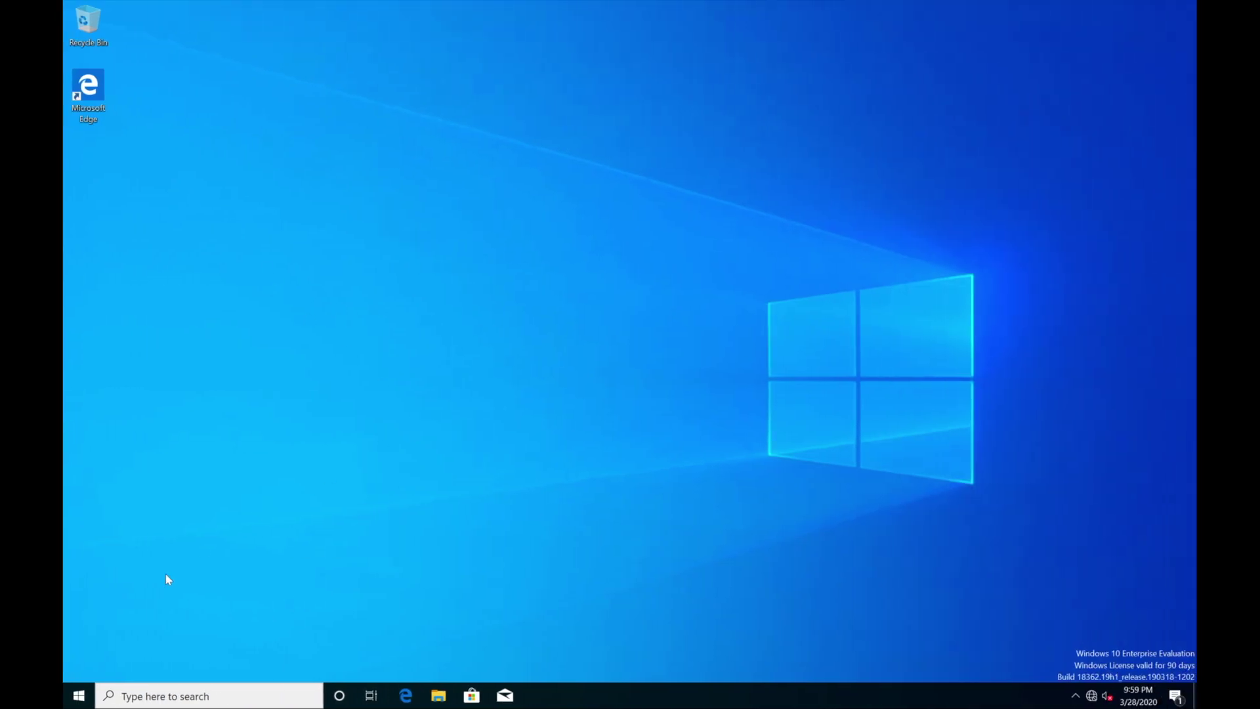
click(168, 693)
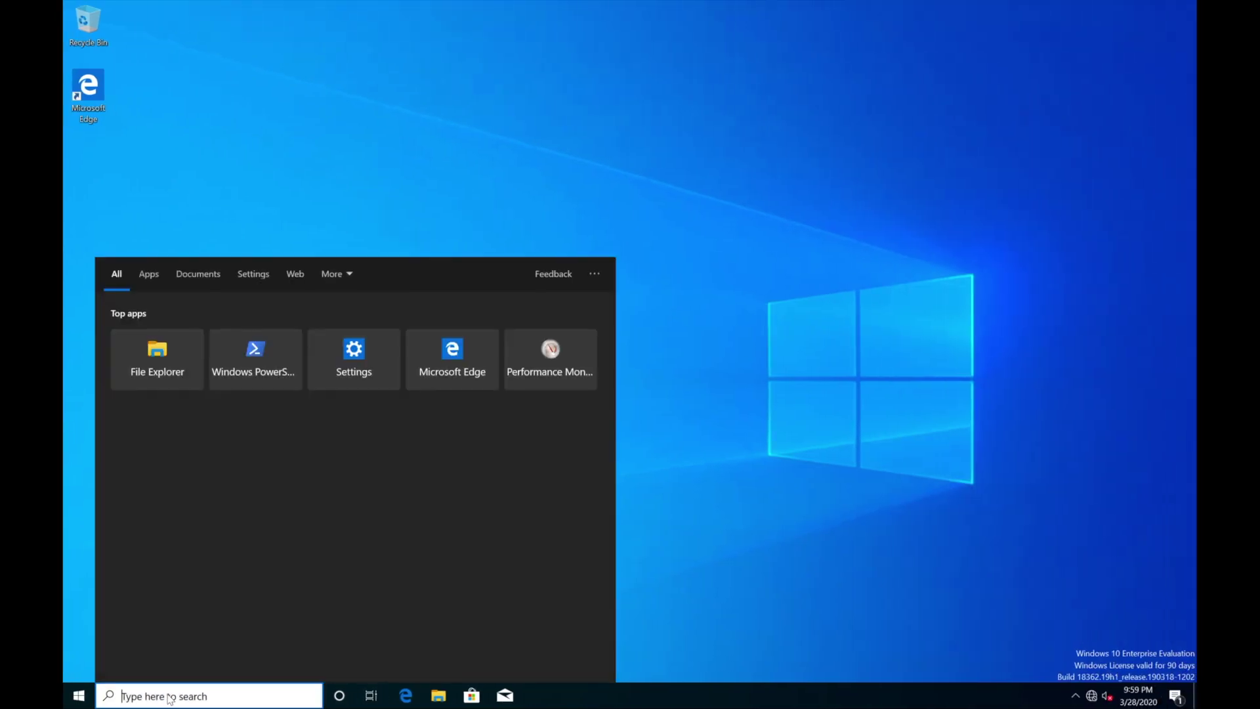
text(cmd)
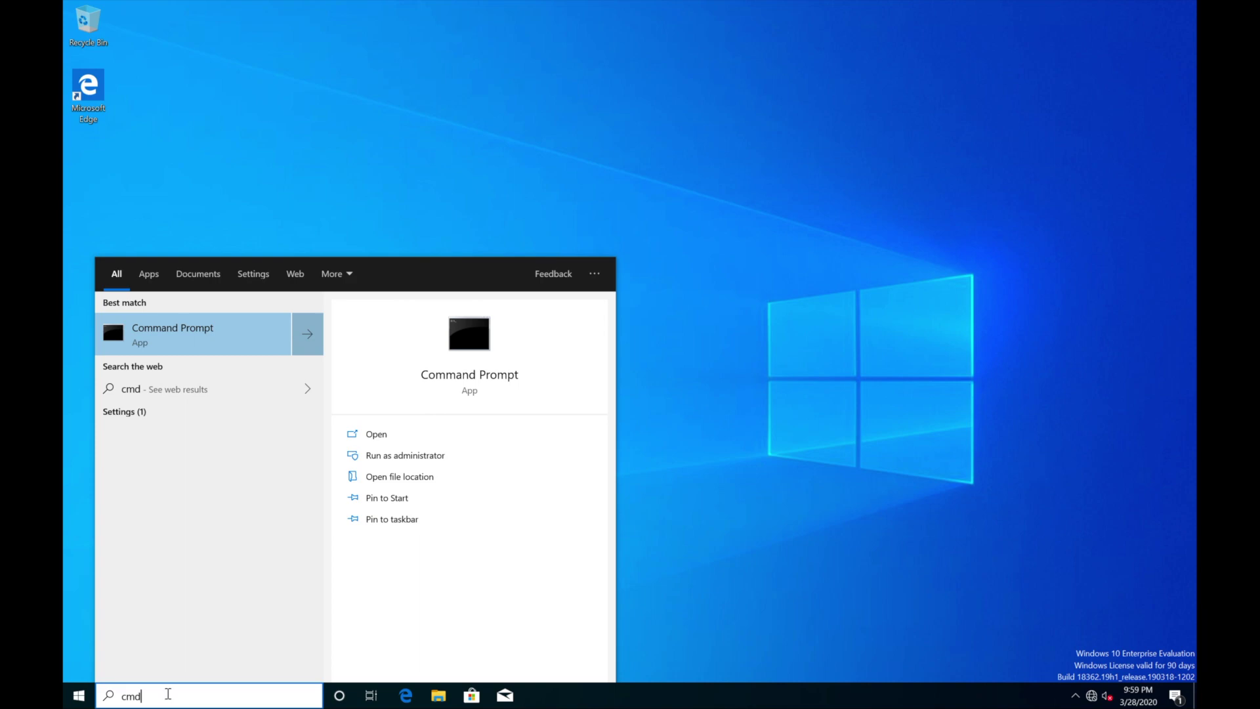
key(Return)
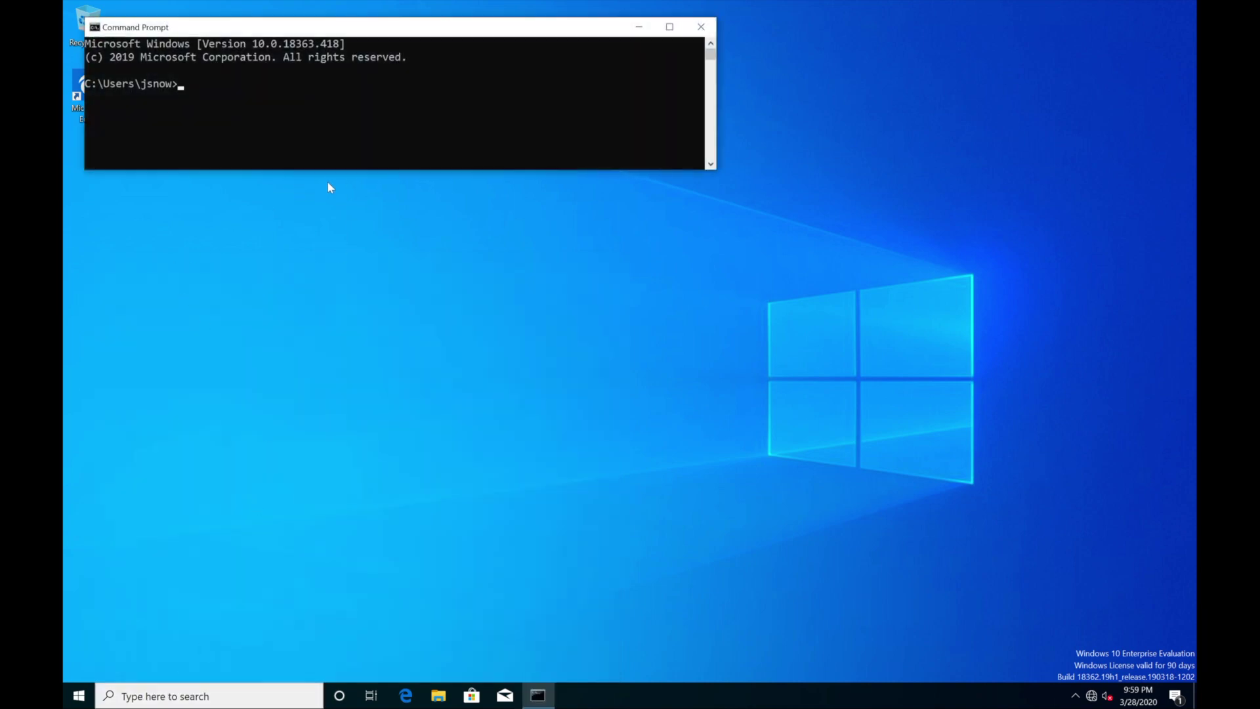
drag(289, 28, 407, 118)
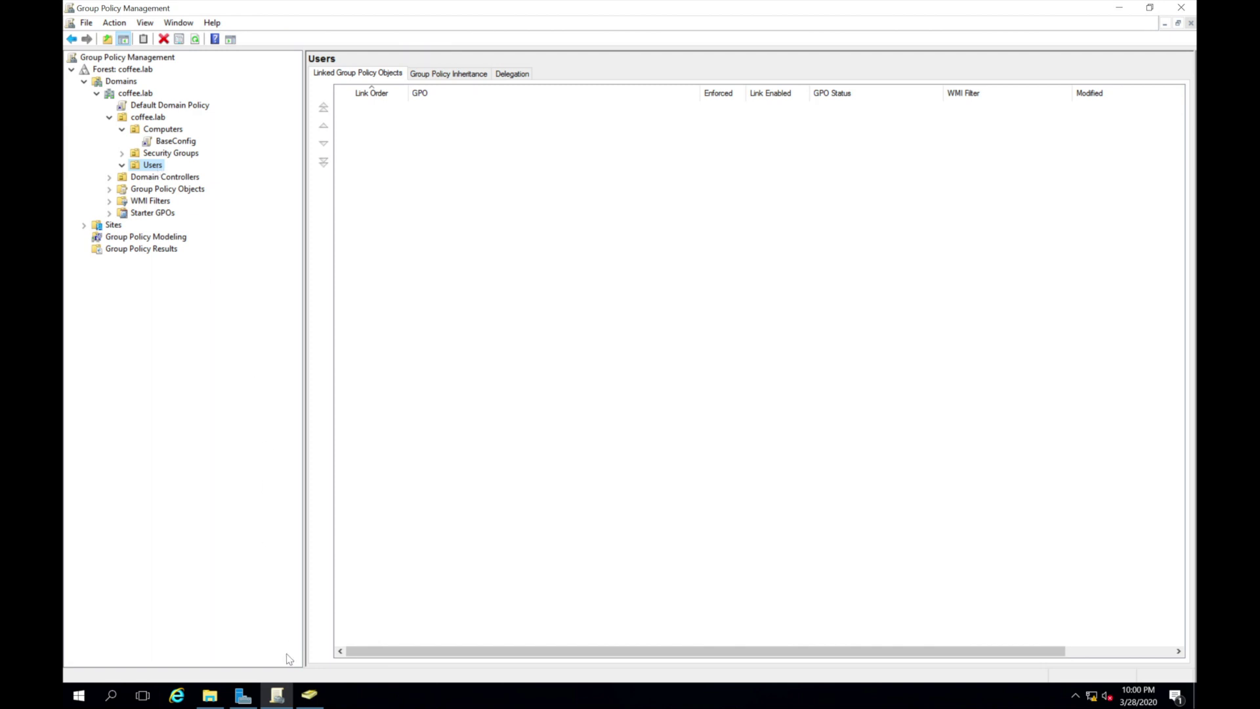
- Check the accounts in coffee.lab's Users unit in Active Directory Users and Computers, and return to Group Policy Management
click(305, 701)
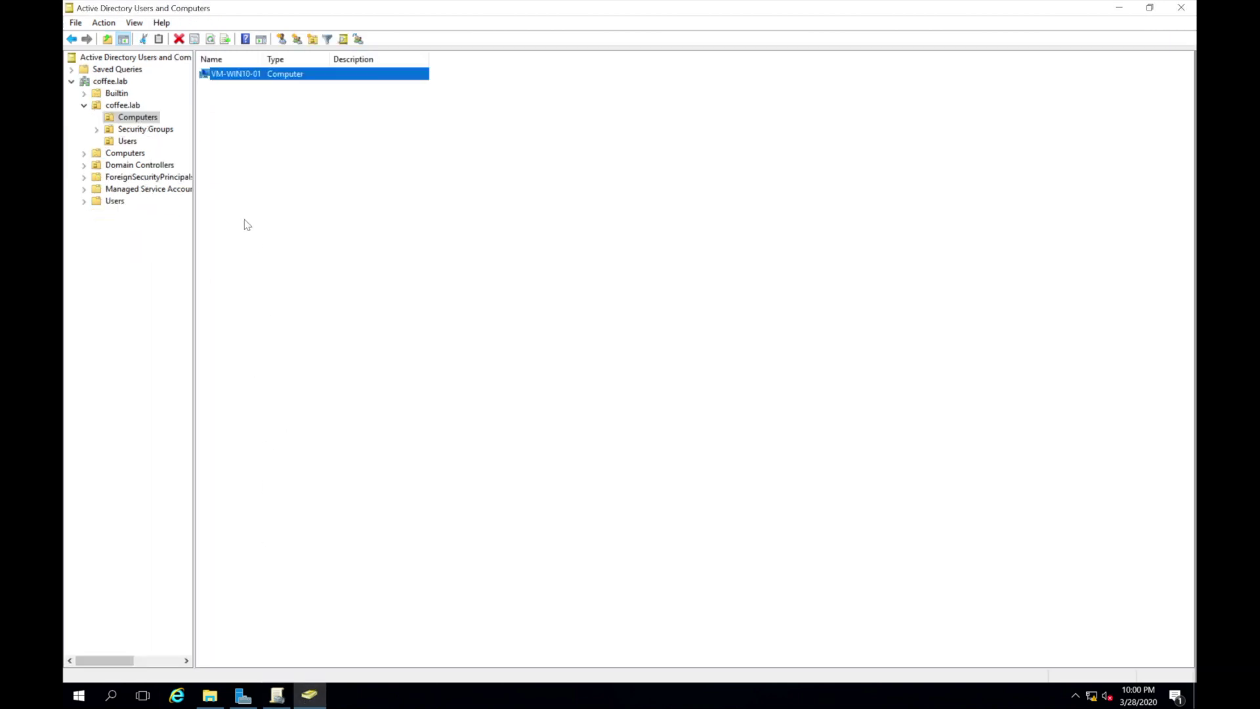
click(131, 143)
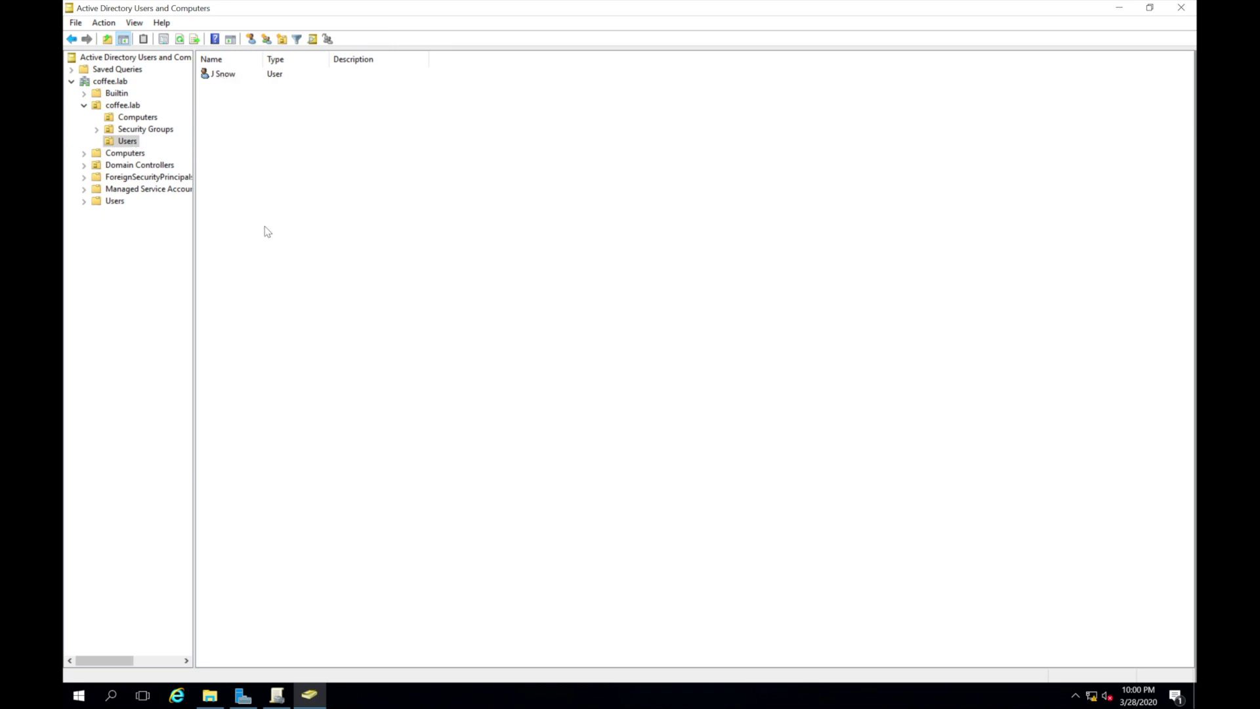
click(277, 694)
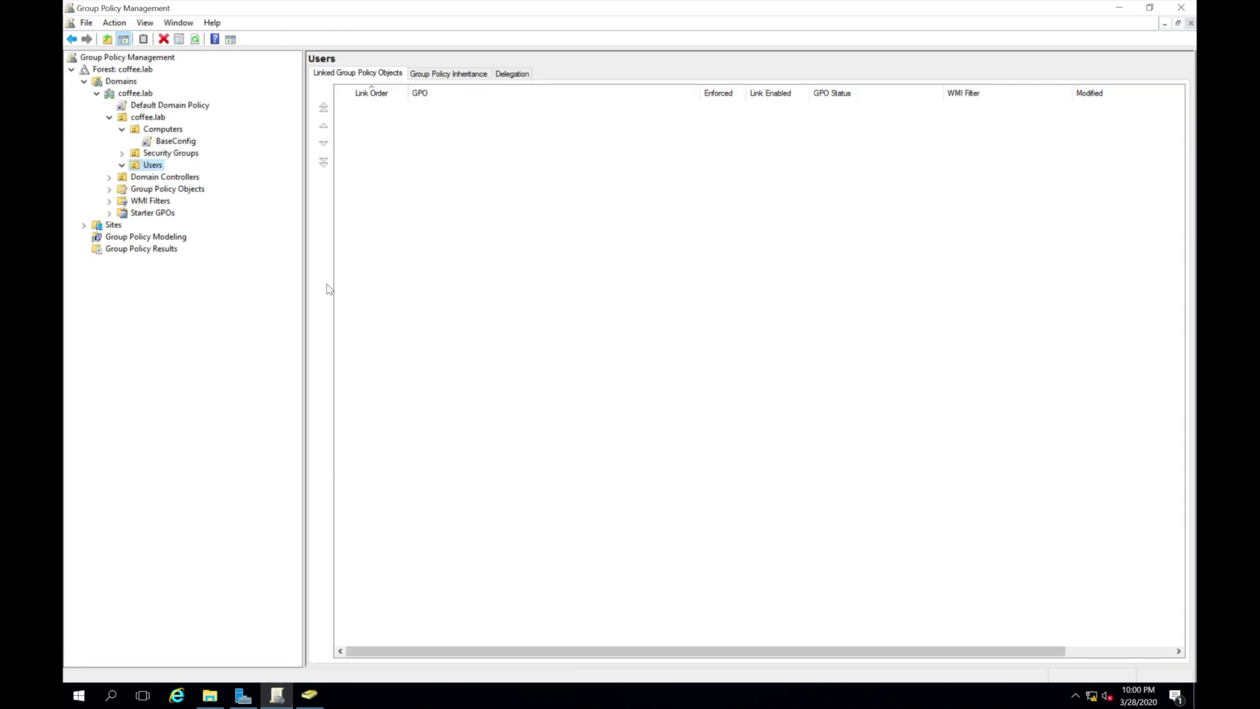
- Create a GPO named "Block Command Prompt" linked to the Users organizational unit under coffee.lab
right_click(144, 167)
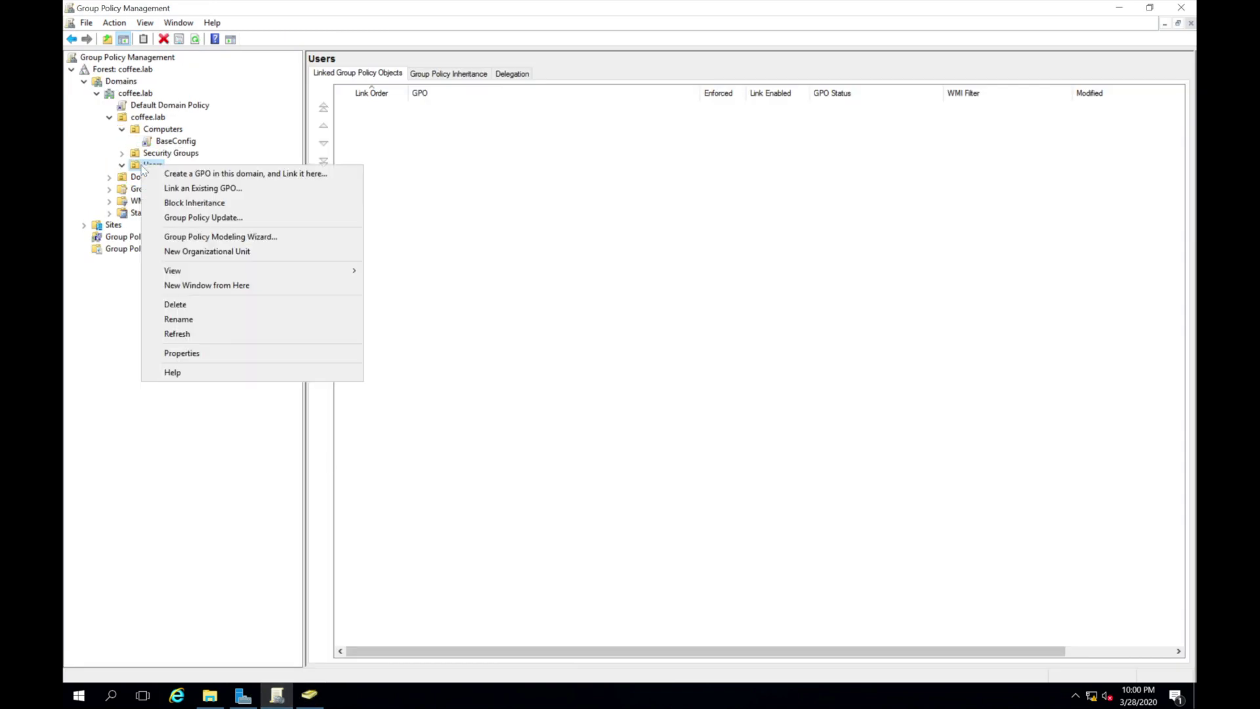
click(222, 174)
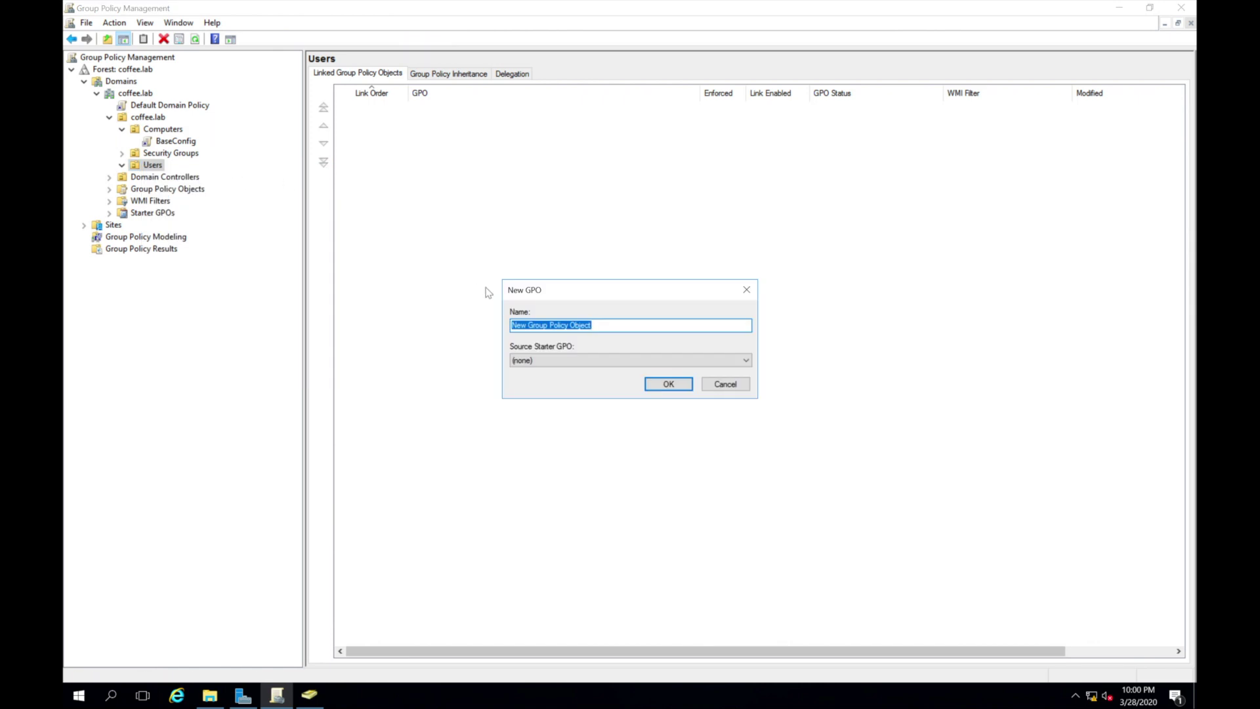
text(Block Command Prompt)
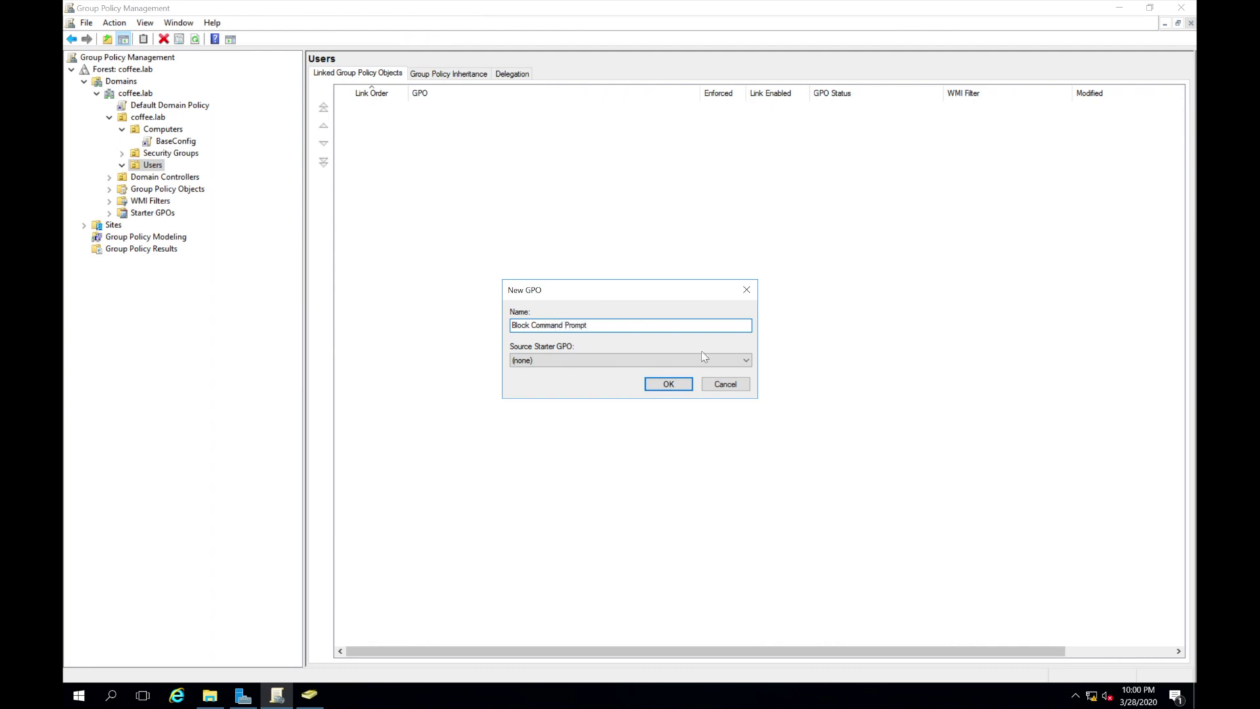
click(676, 384)
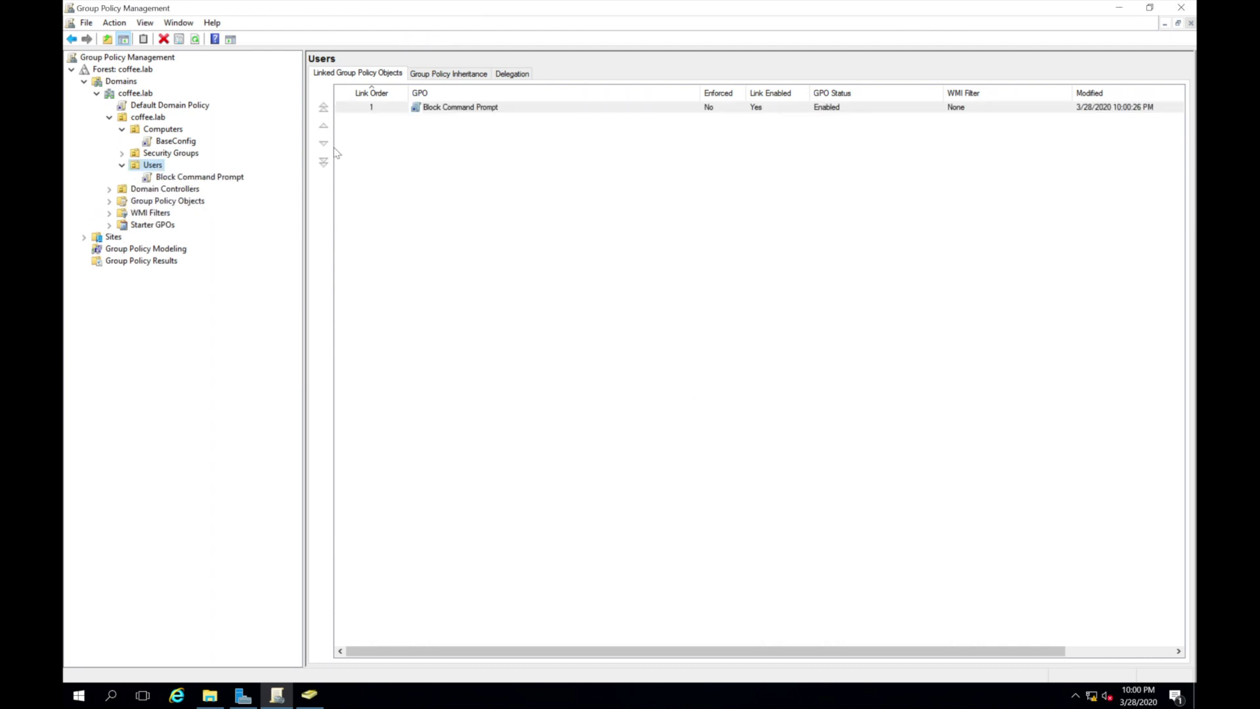
- Open the Block Command Prompt GPO for editing and show the System settings under User Configuration's Administrative Templates in a maximized editor
click(213, 180)
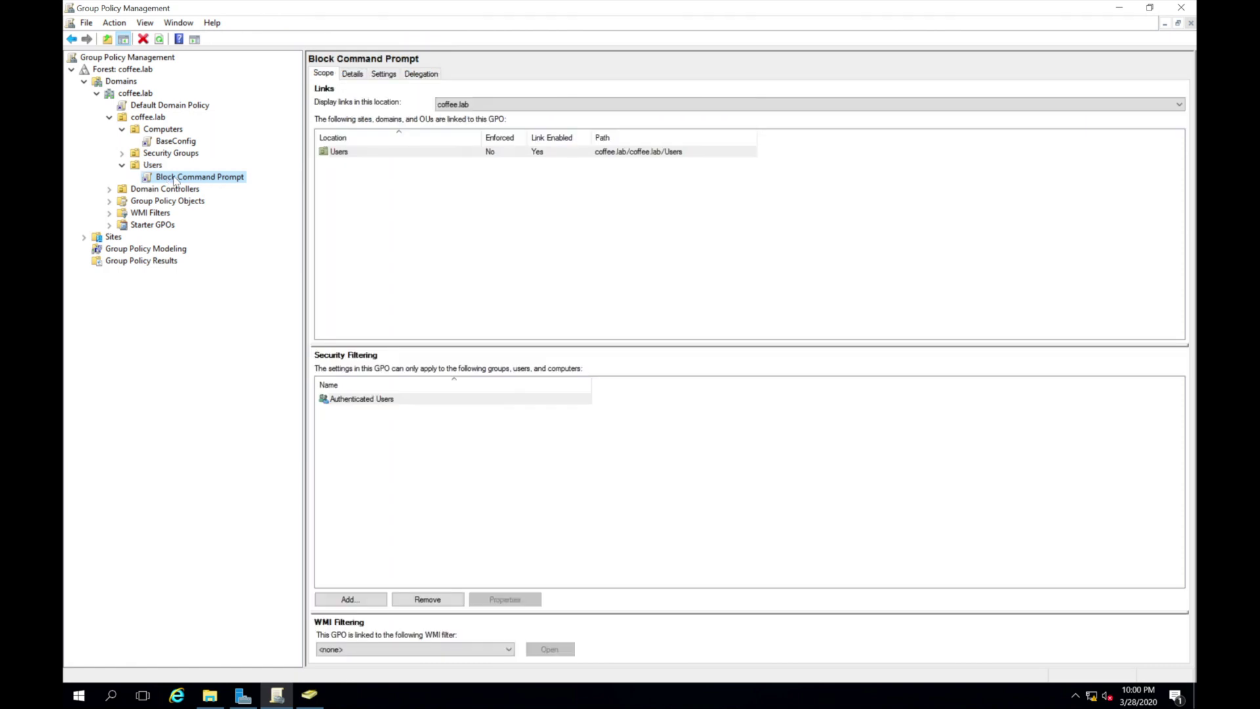
right_click(181, 181)
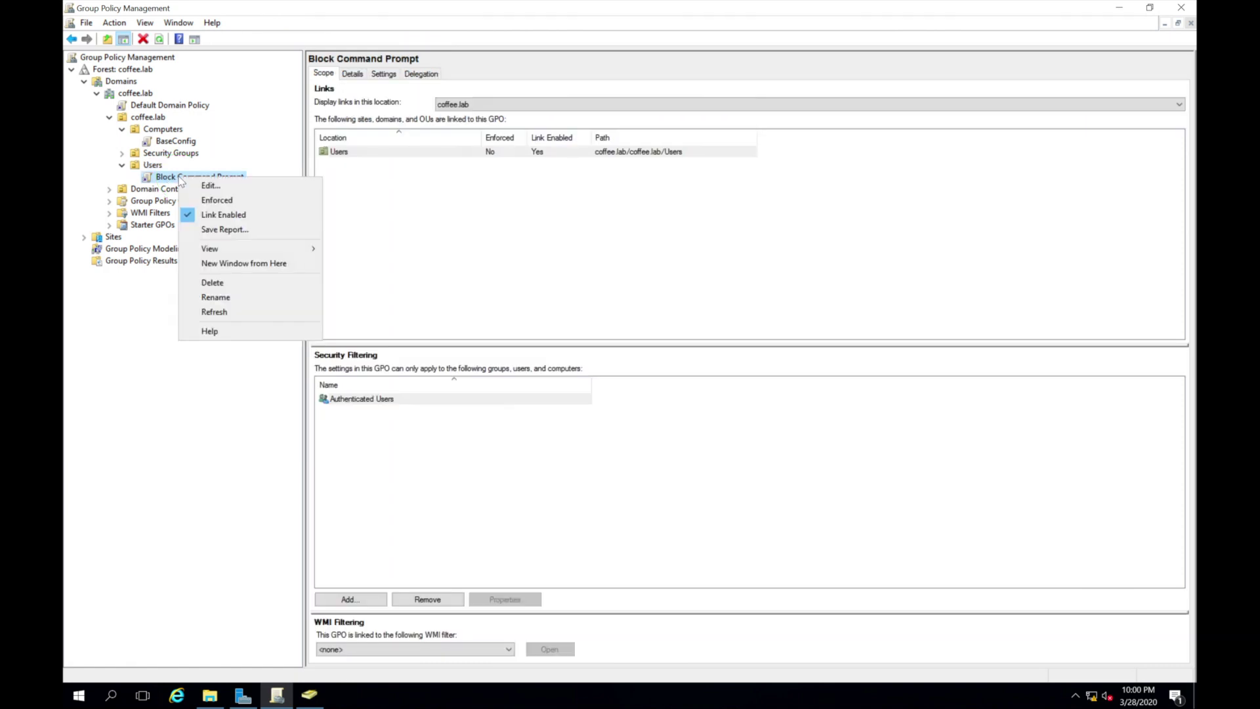
click(197, 187)
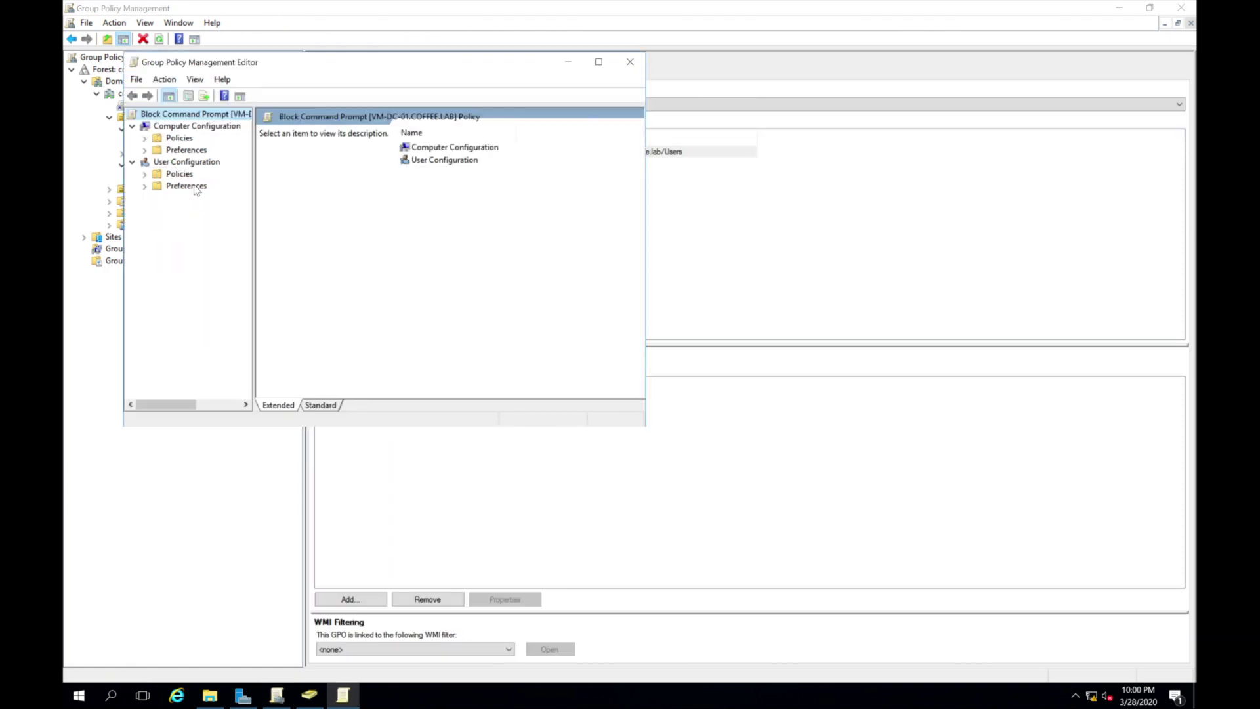
click(144, 174)
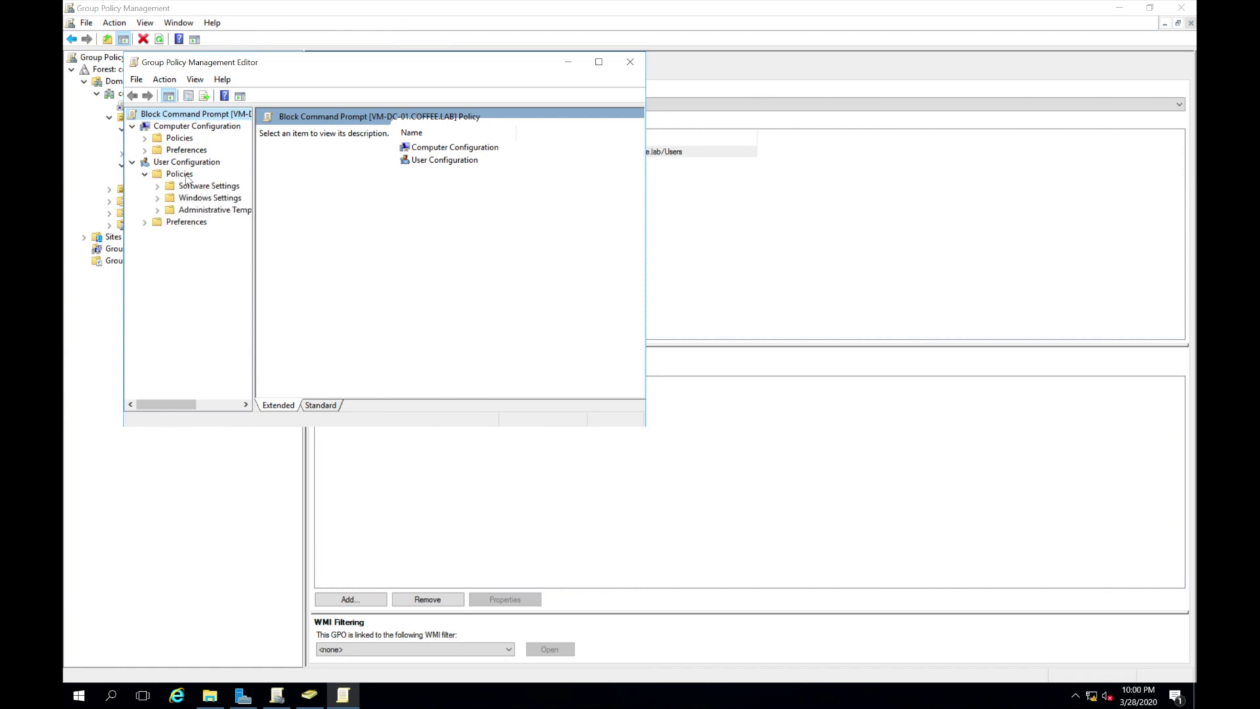
click(158, 210)
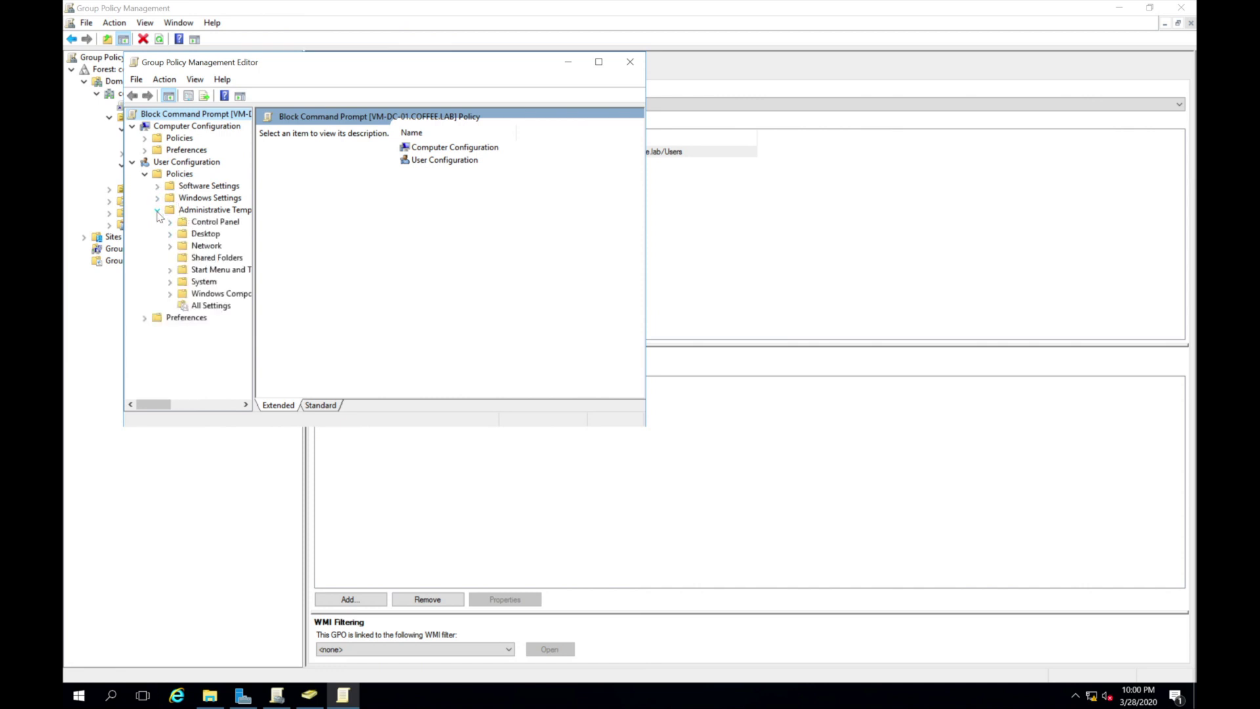
drag(251, 254, 301, 257)
click(206, 282)
click(599, 62)
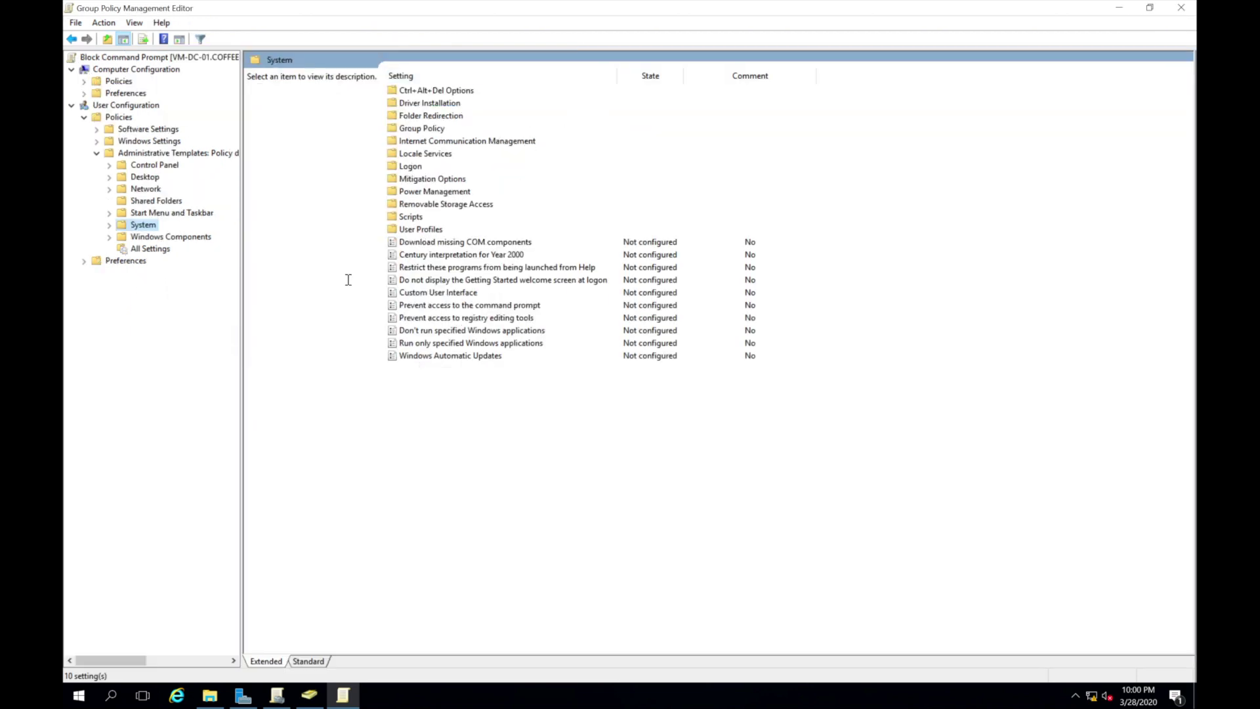
- Set the "Prevent access to the command prompt" policy to Enabled and apply it
click(454, 307)
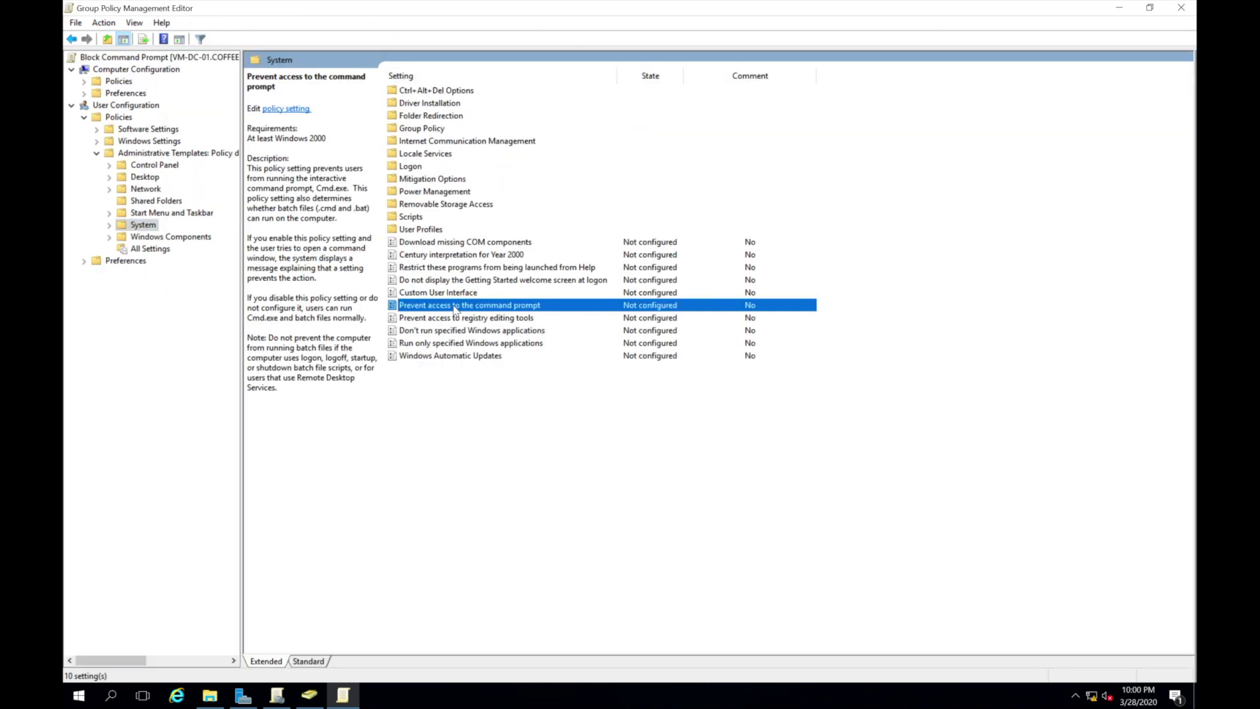
double_click(561, 306)
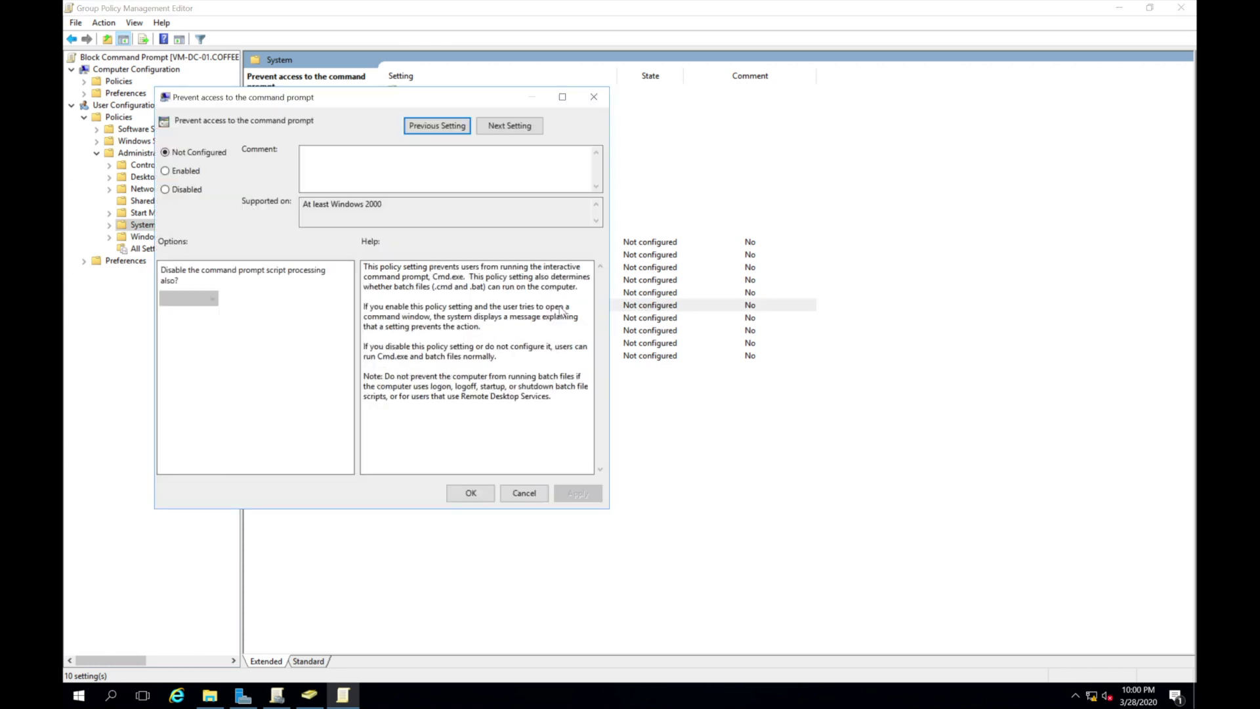
click(176, 171)
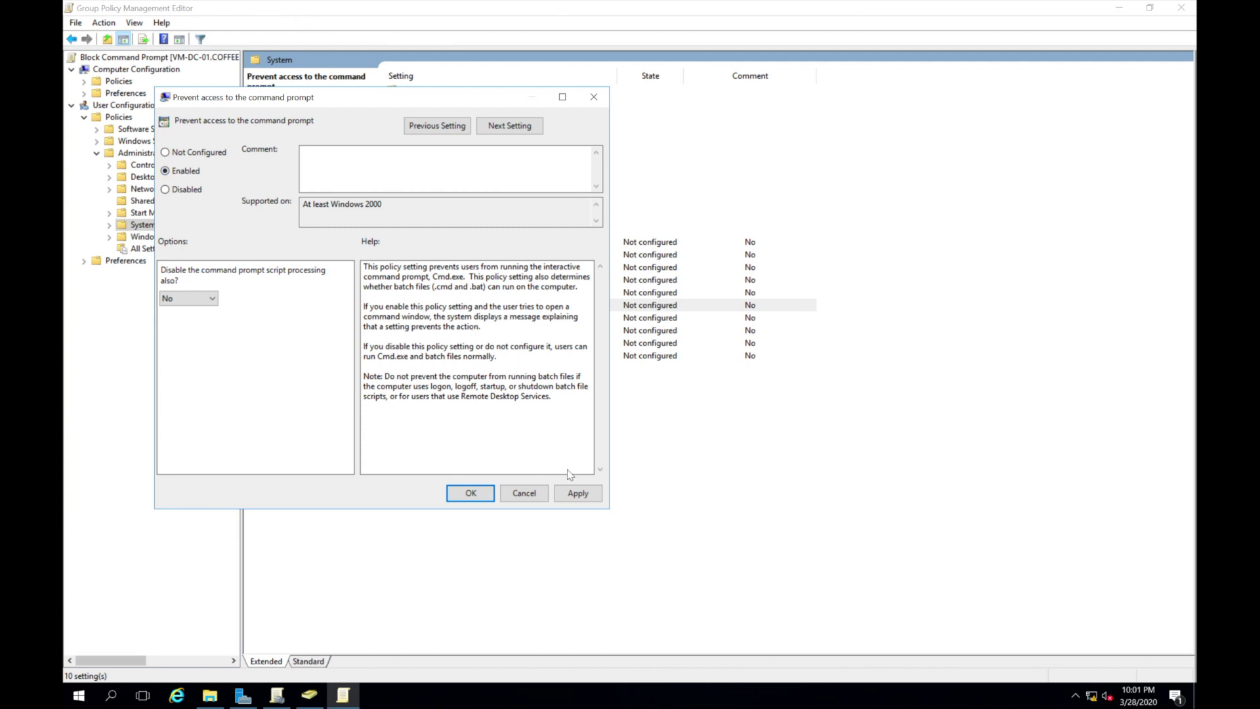
click(570, 498)
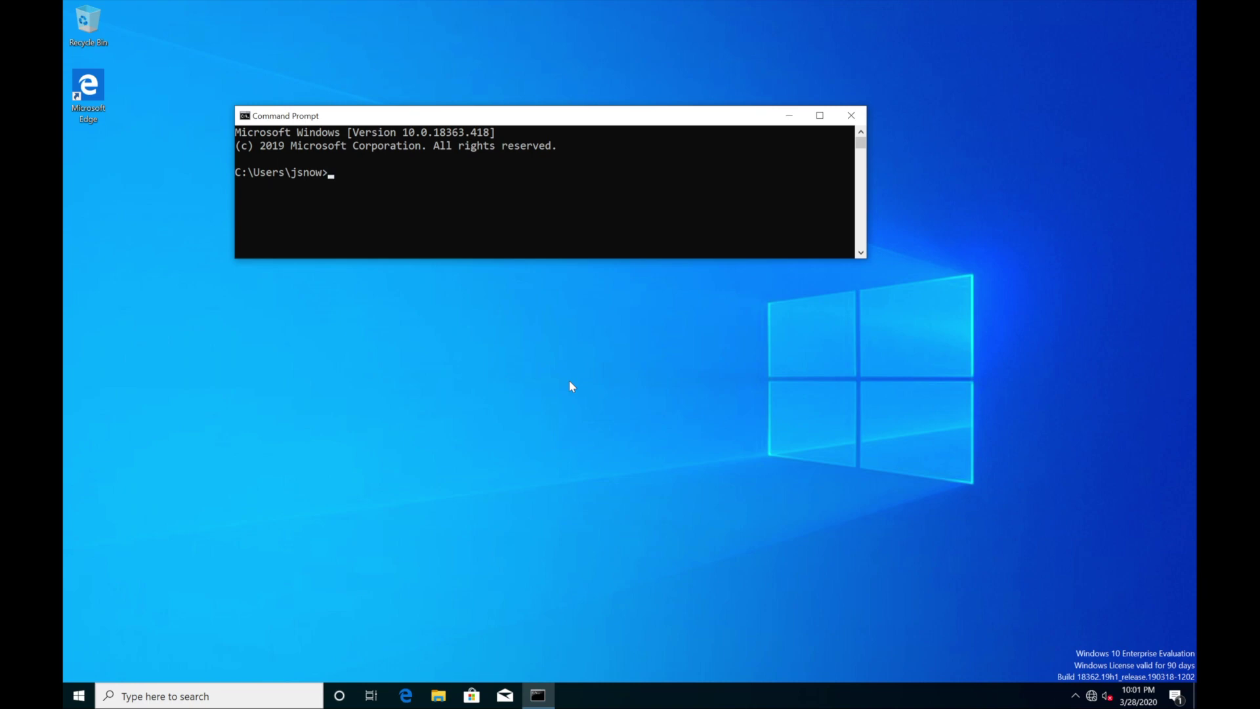
- Force a group policy refresh on the Windows 10 client by running gpupdate /force in Command Prompt
text(gpupdate)
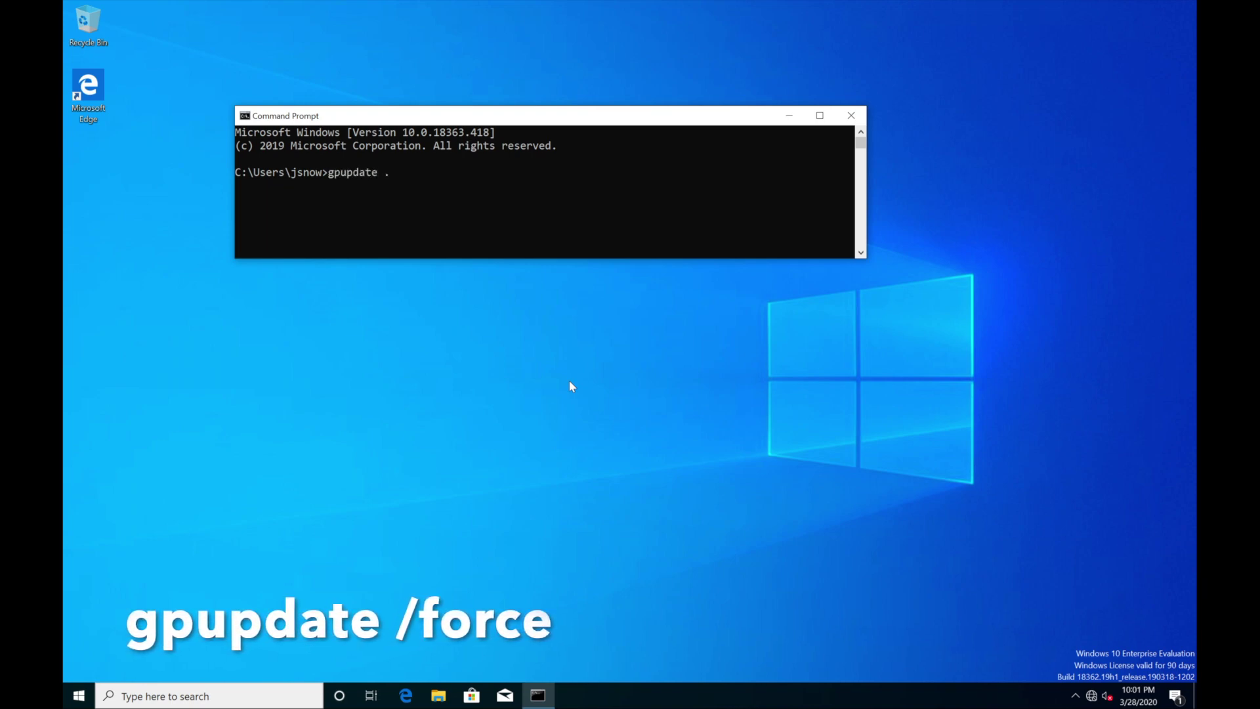
text( /force)
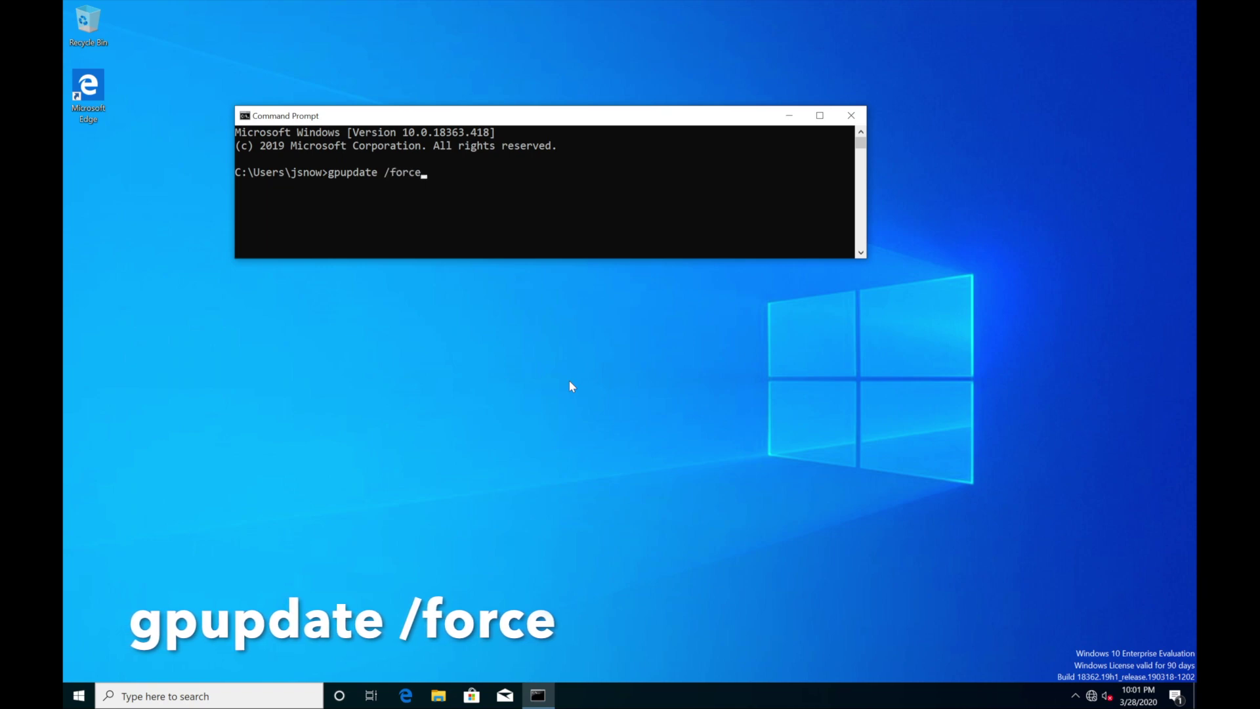
key(Return)
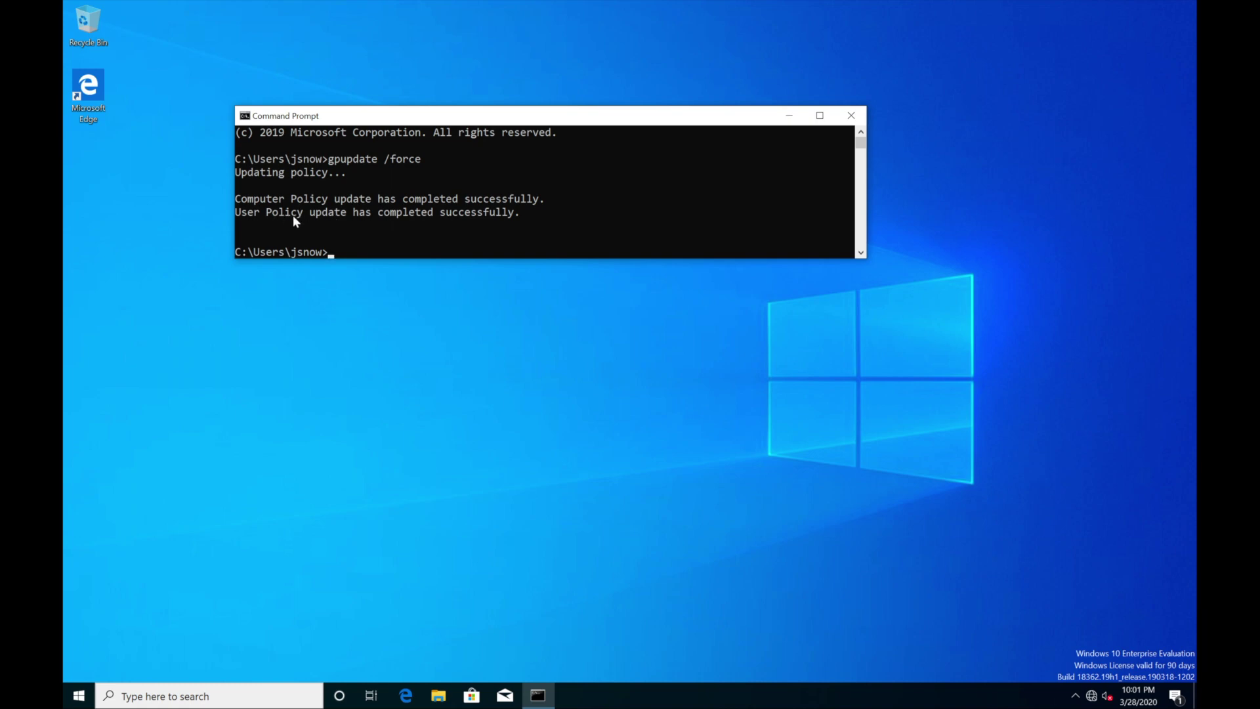
- Close Command Prompt, launch it again on the client to test the policy, and close the new window
click(851, 116)
click(134, 697)
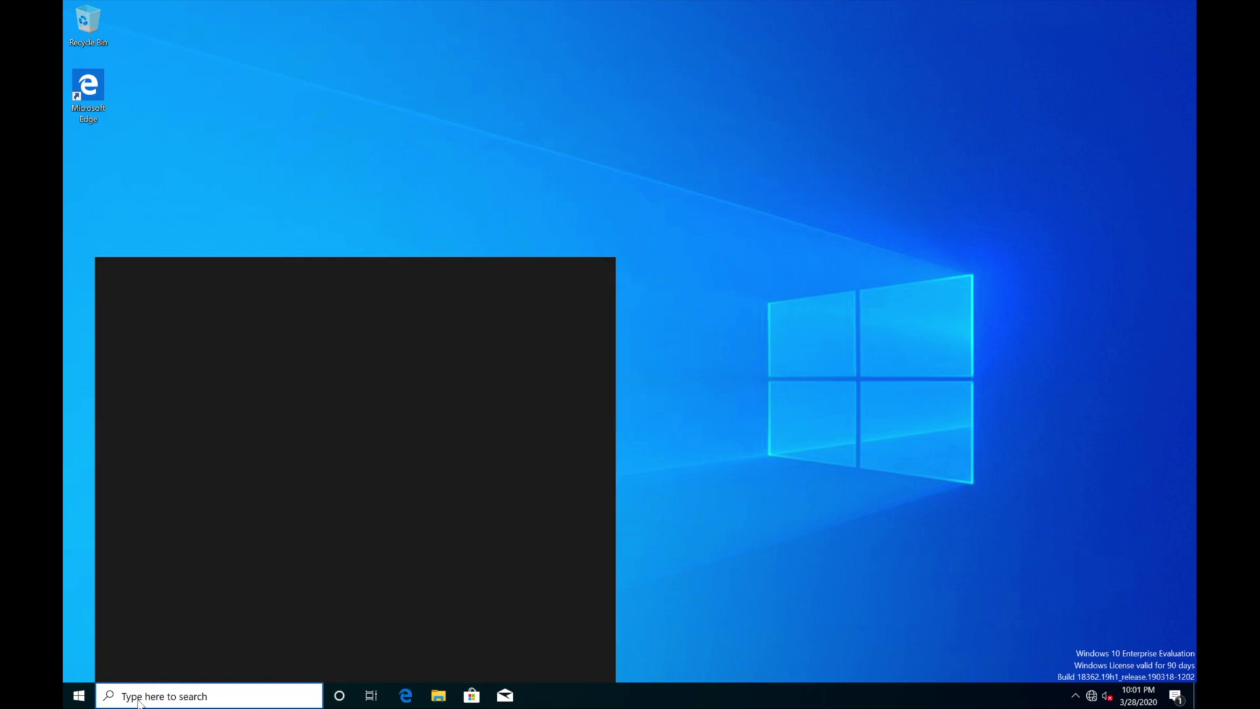
text(cmd)
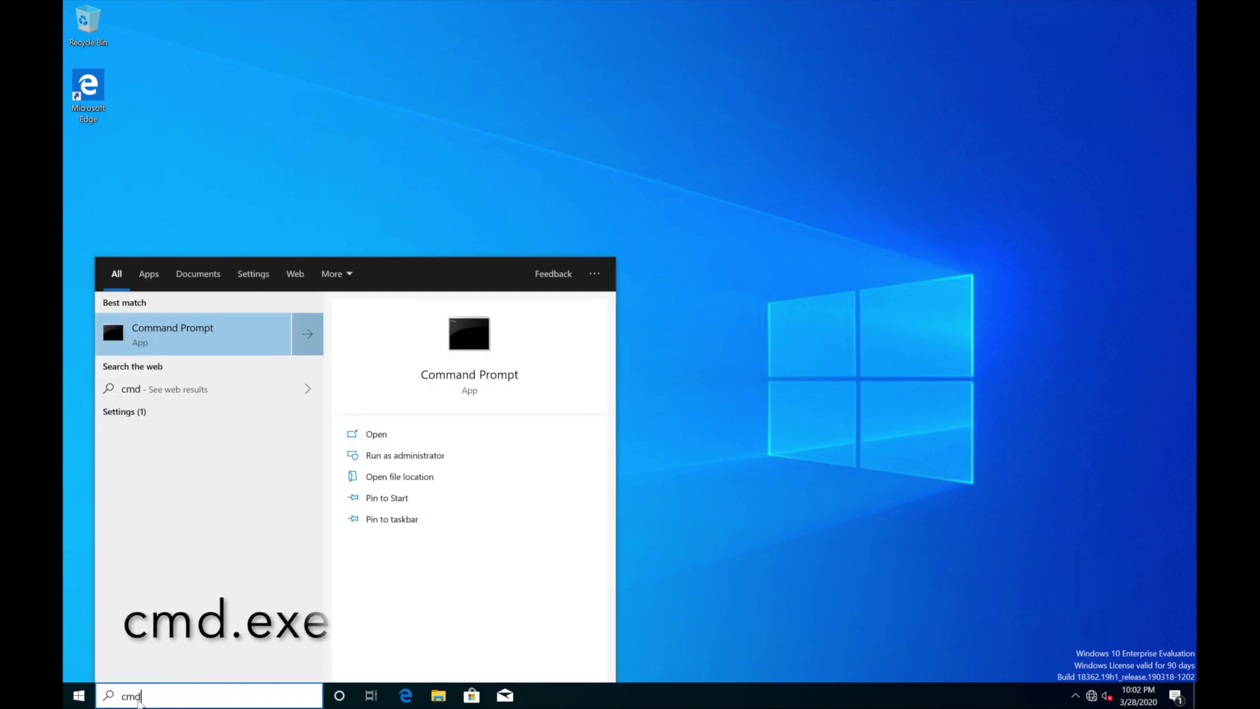
key(Return)
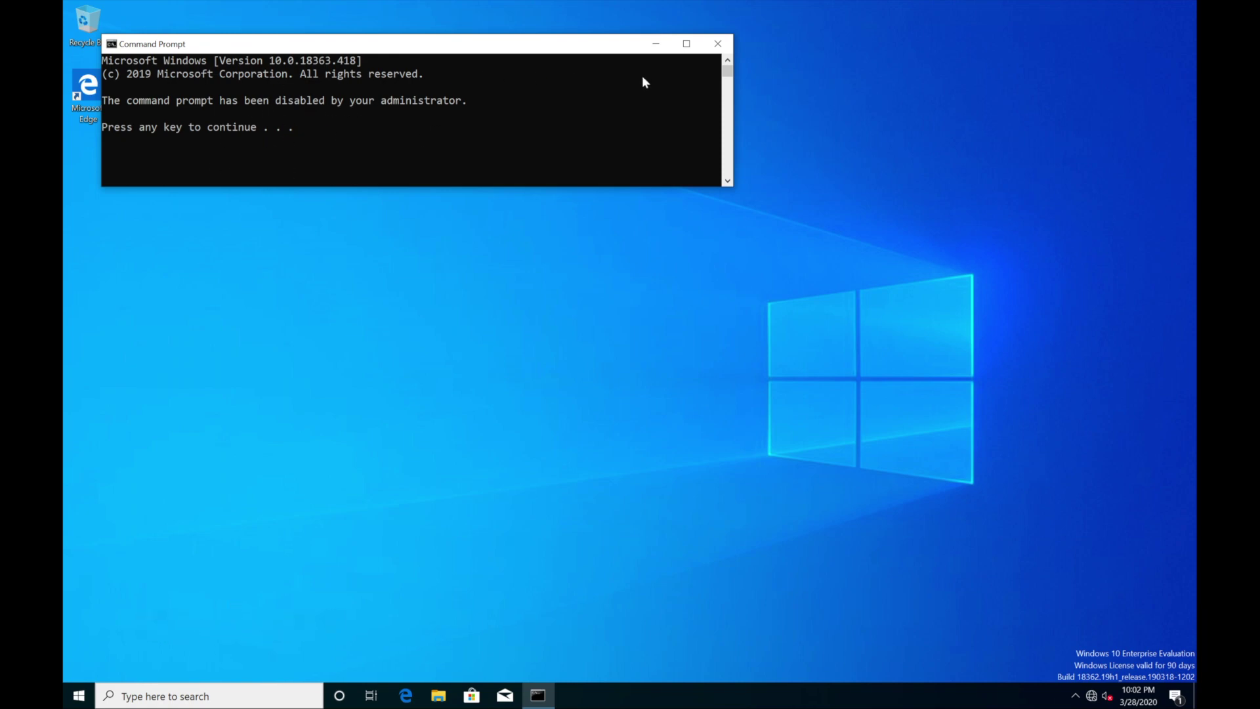
click(717, 44)
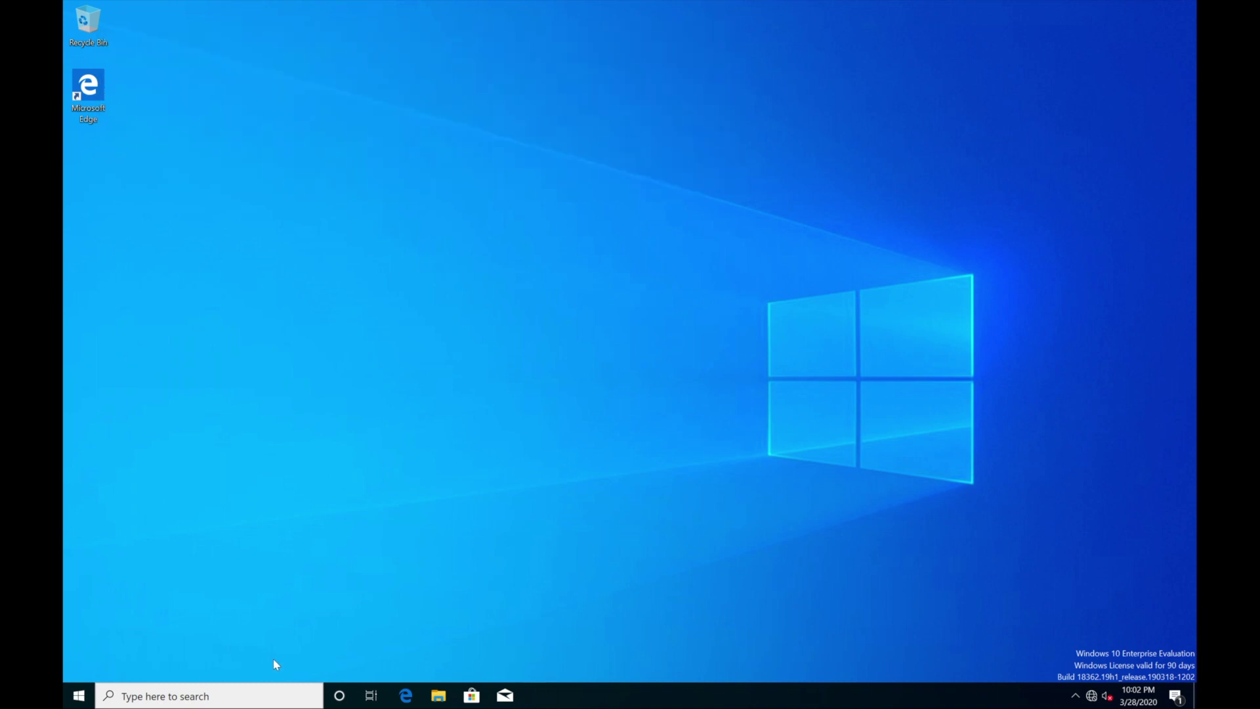
- Launch Registry Editor on the client with elevation allowed, maximize its window and widen the key tree
click(147, 702)
text(regedit)
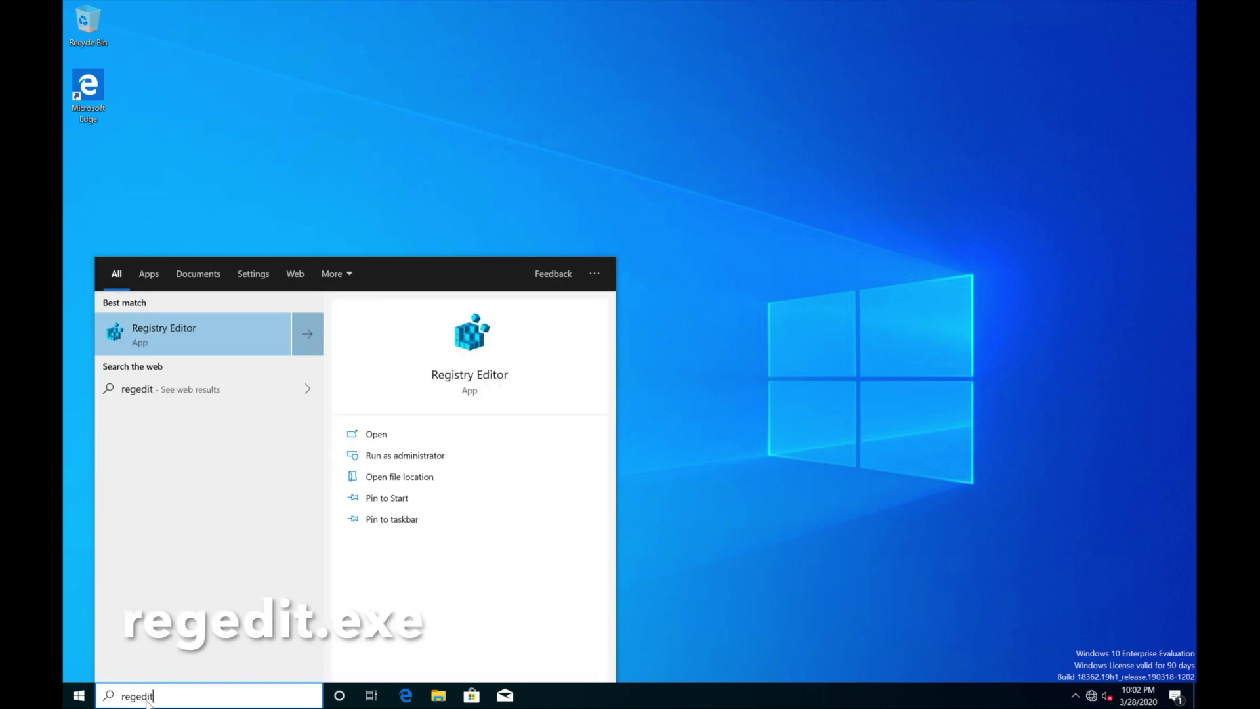
key(Return)
key(Left)
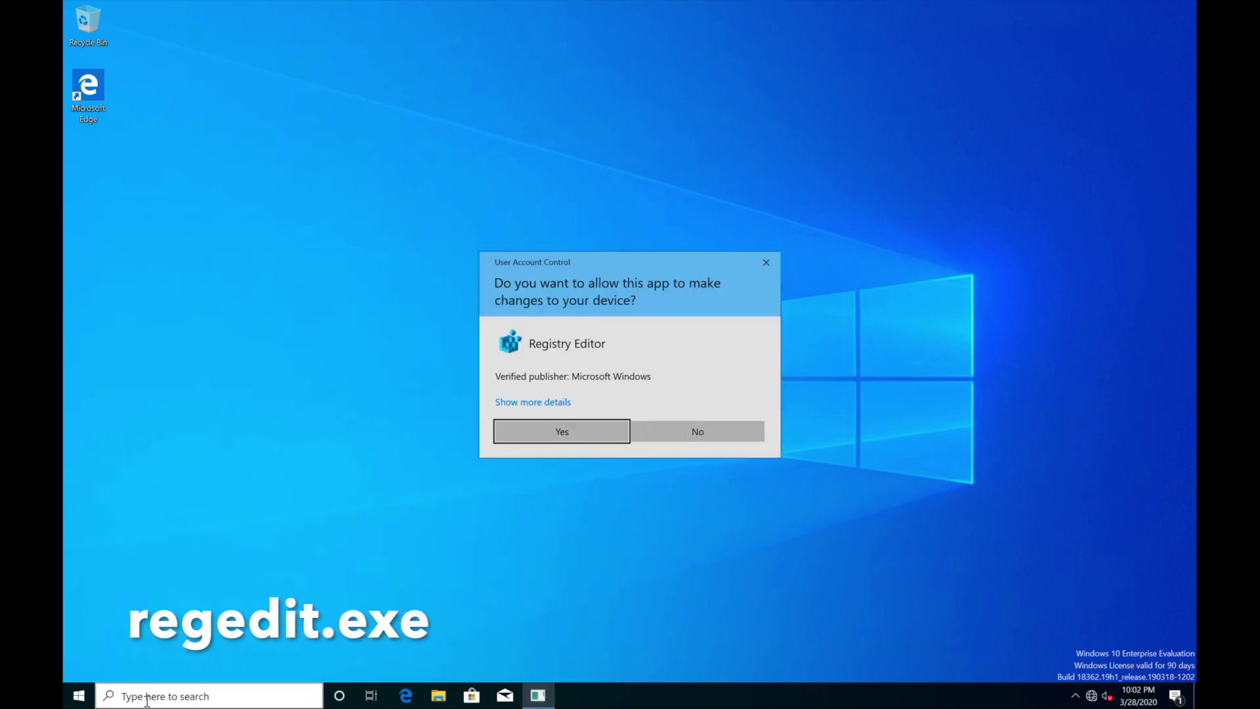
key(Return)
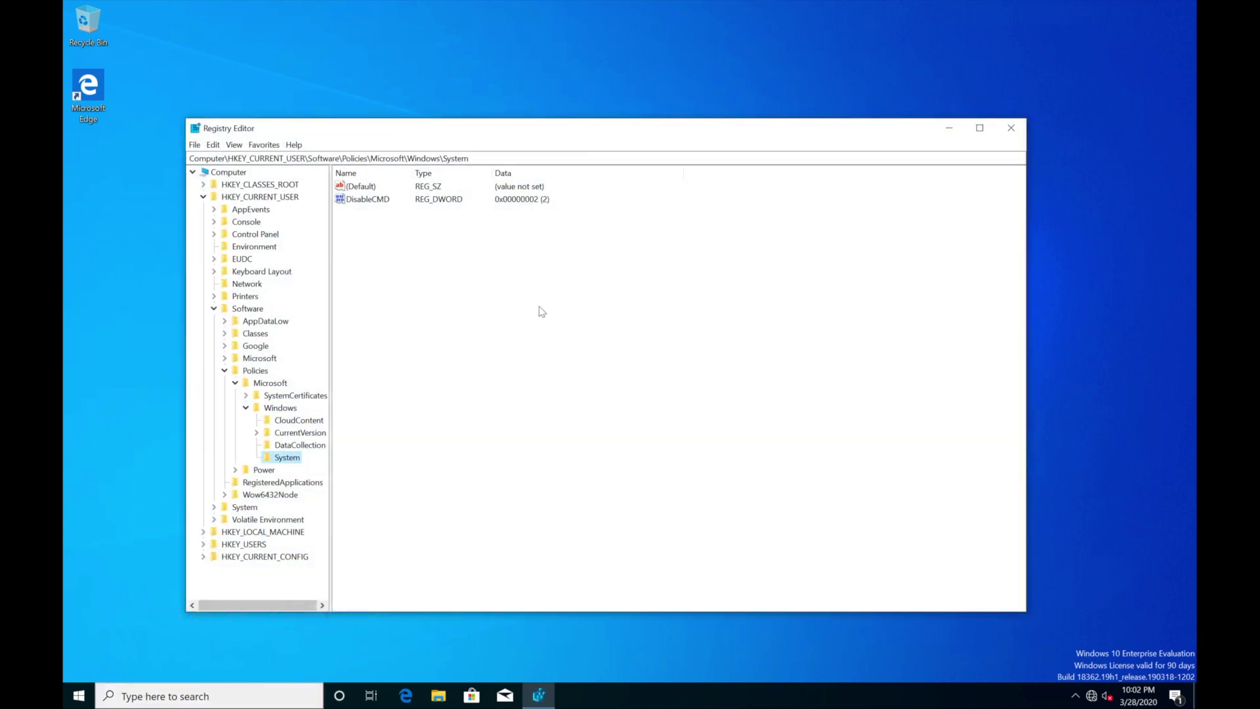
click(979, 129)
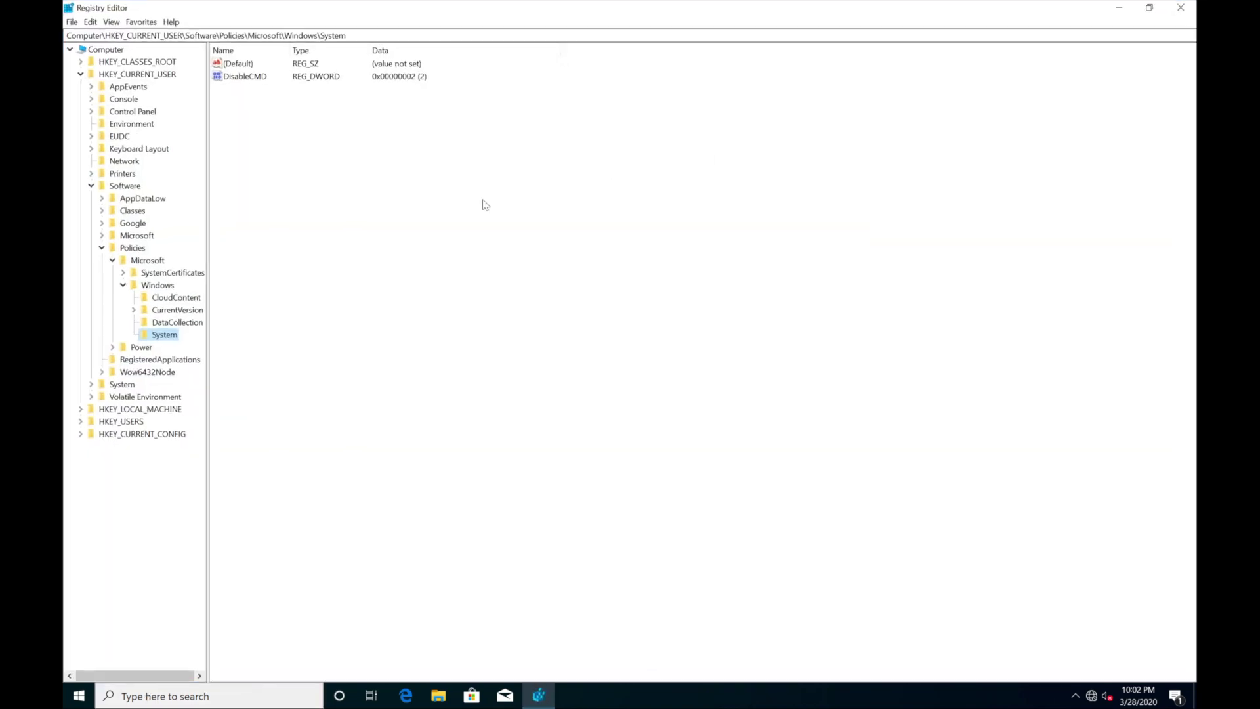
drag(199, 204, 277, 205)
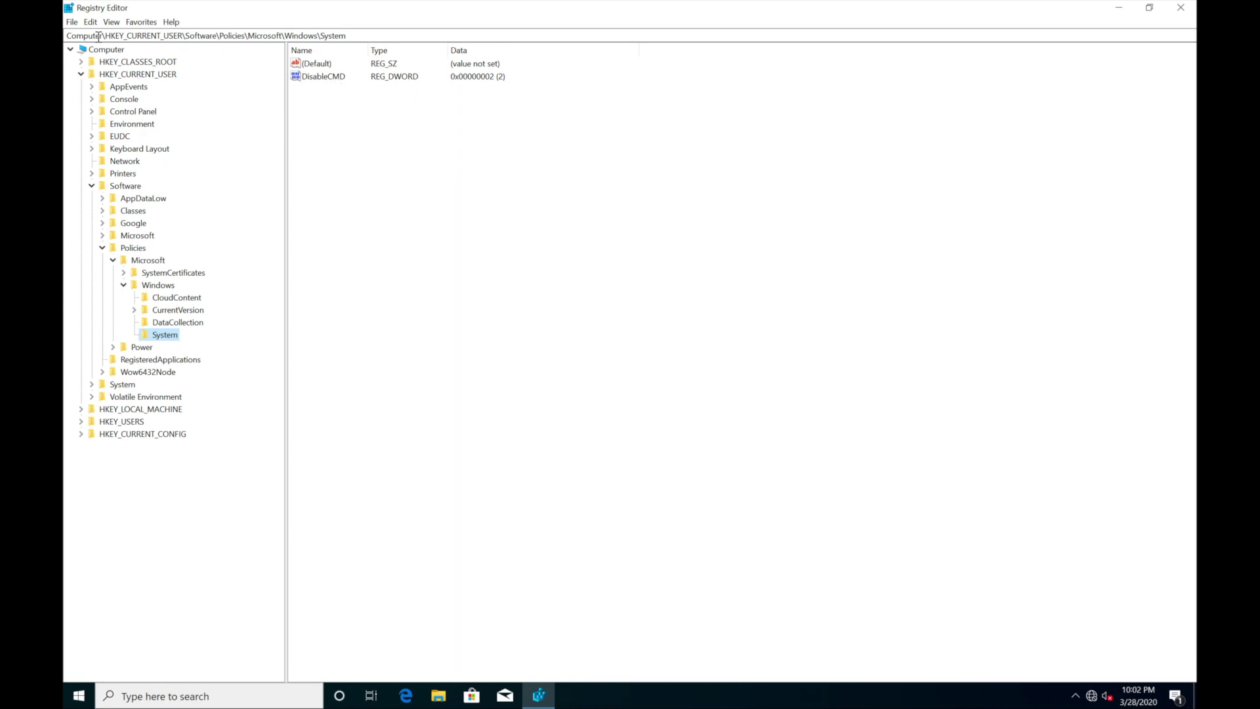
- Walk through the registry path HKEY_CURRENT_USER\Software\Policies\Microsoft\Windows\System and show the values of the System key
click(113, 74)
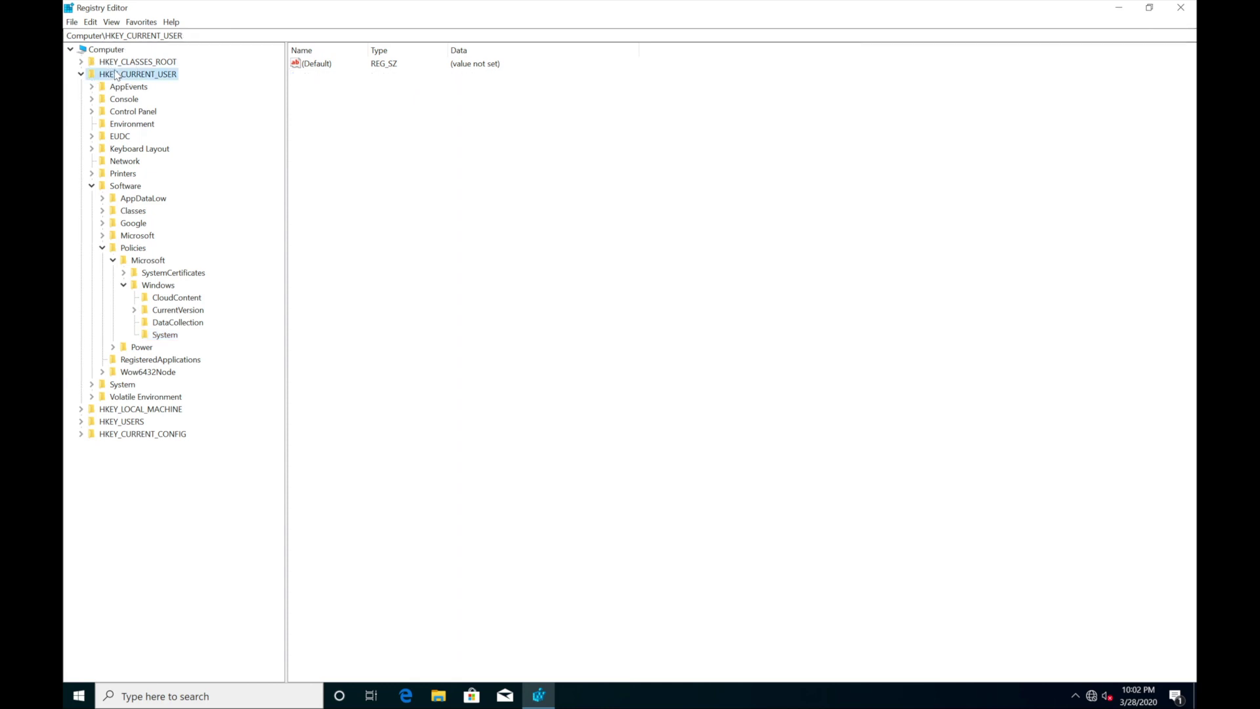
click(122, 187)
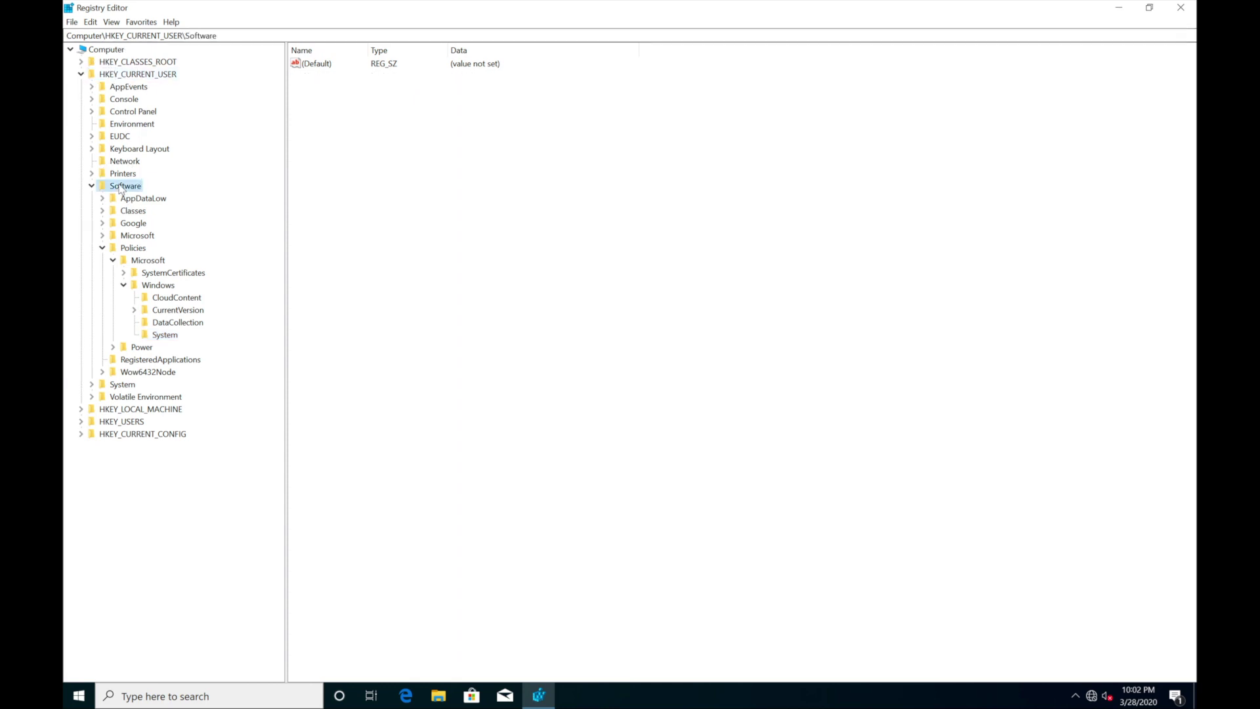
click(133, 250)
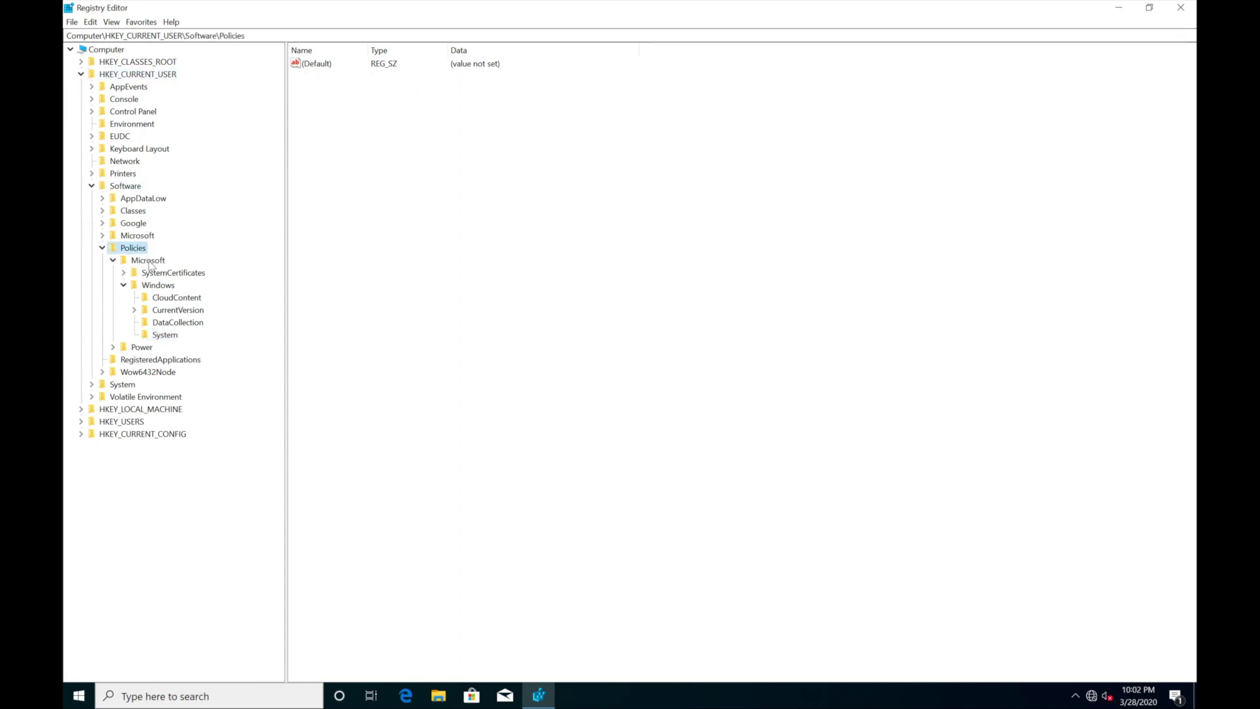
click(149, 261)
click(158, 287)
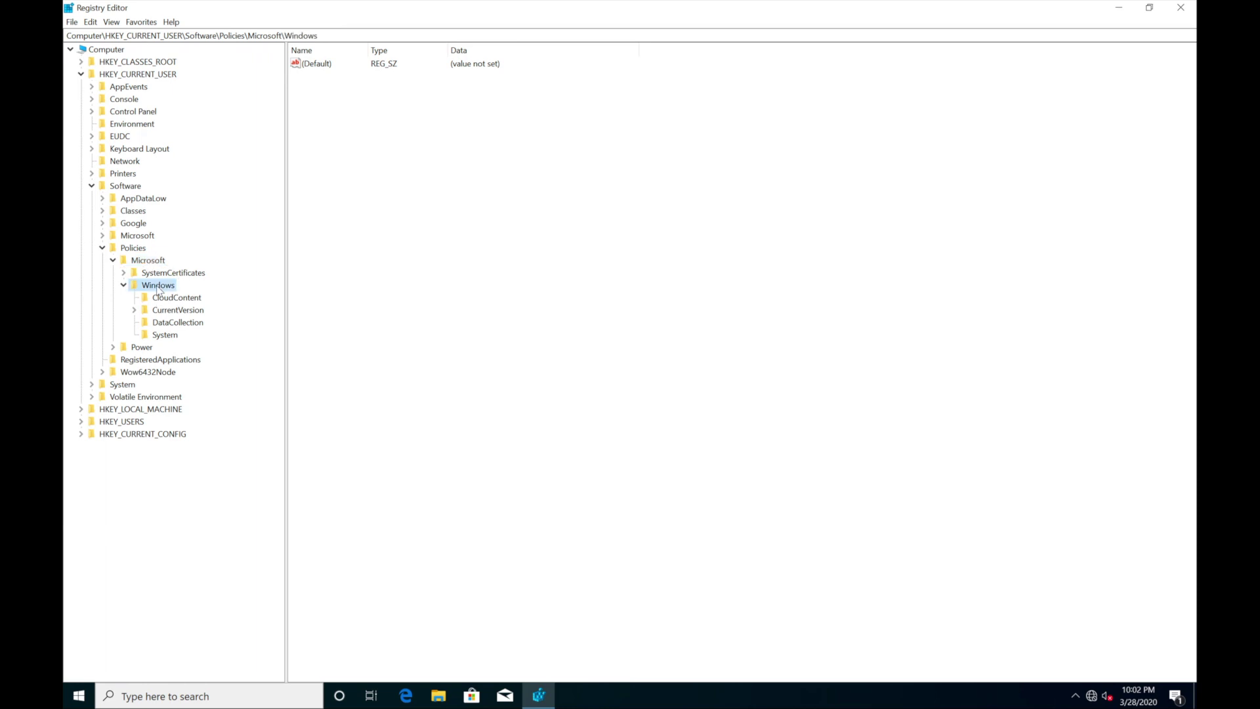
click(165, 336)
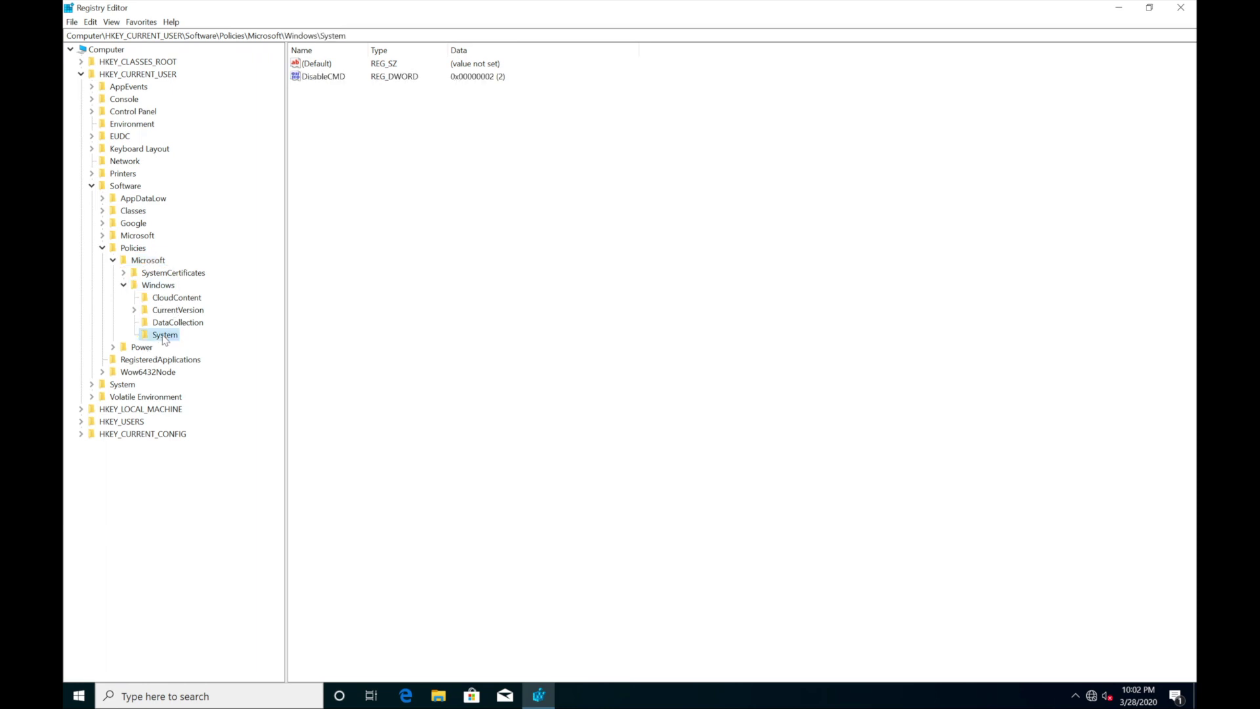
- Set the DisableCMD DWORD value in the System key to 0
double_click(341, 79)
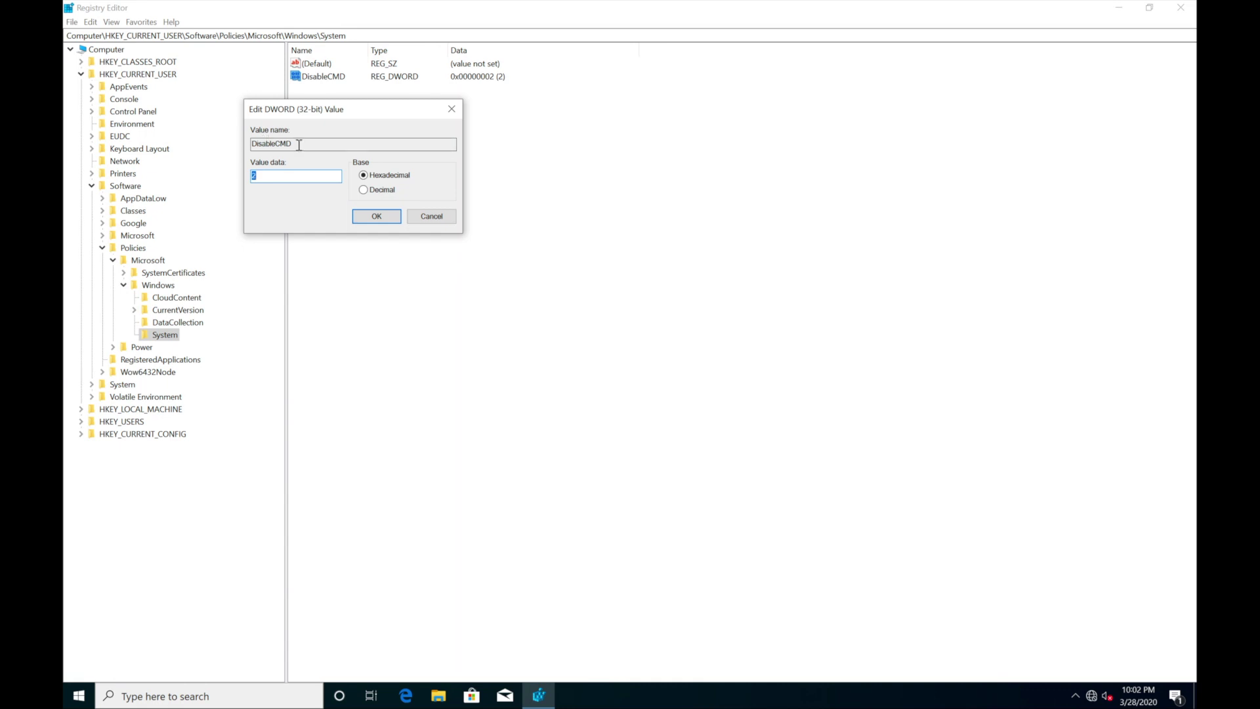
click(267, 179)
text(0)
click(382, 218)
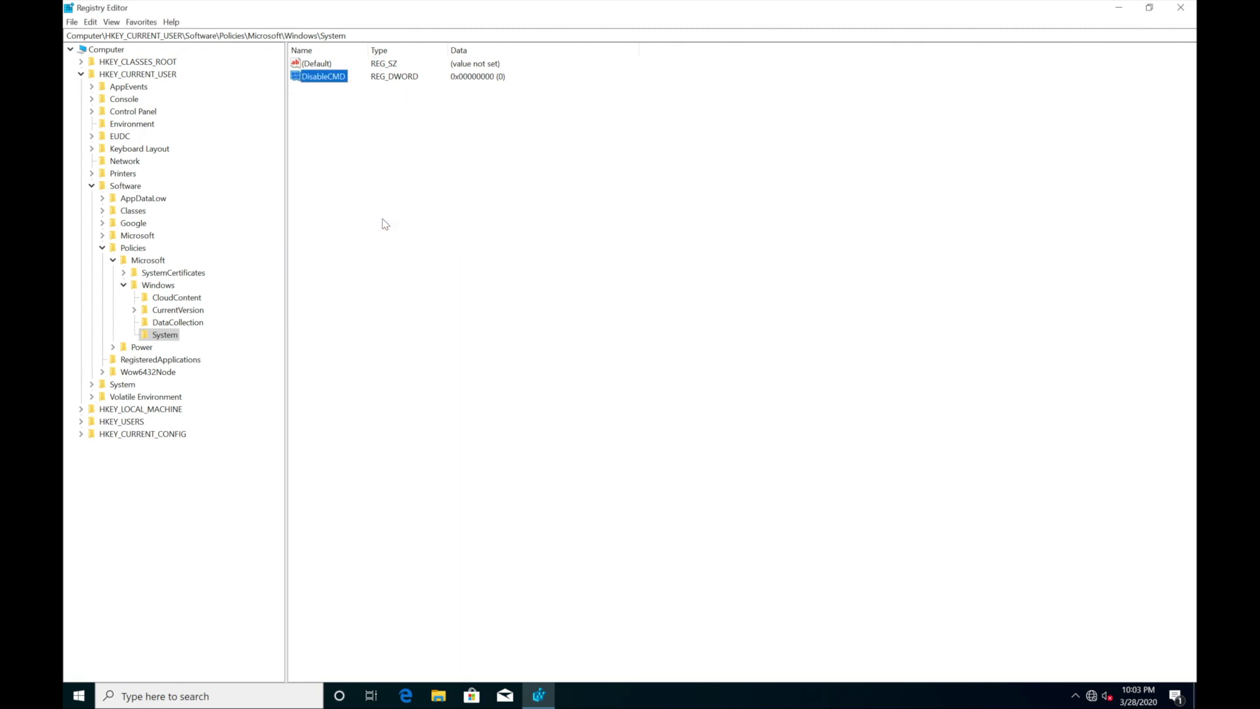
- Launch Command Prompt on the client and run the hostname command to test access
click(174, 696)
text(cmd)
key(Return)
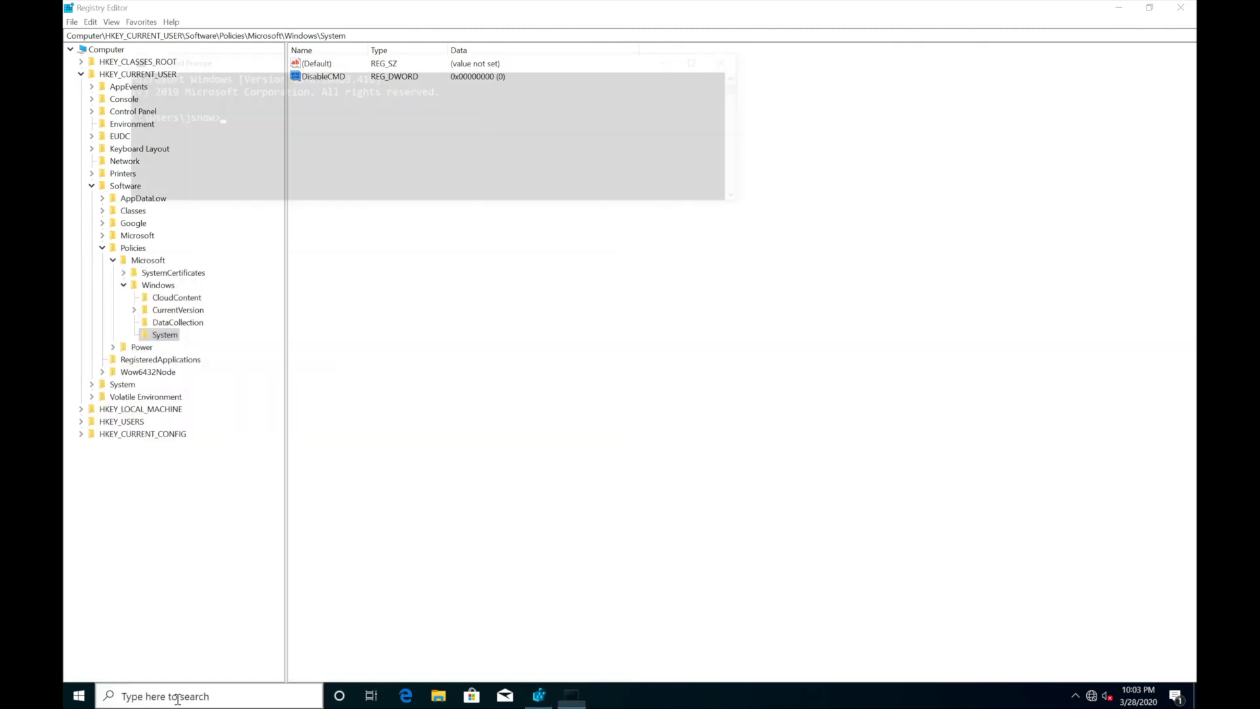
text(hostname)
key(Return)
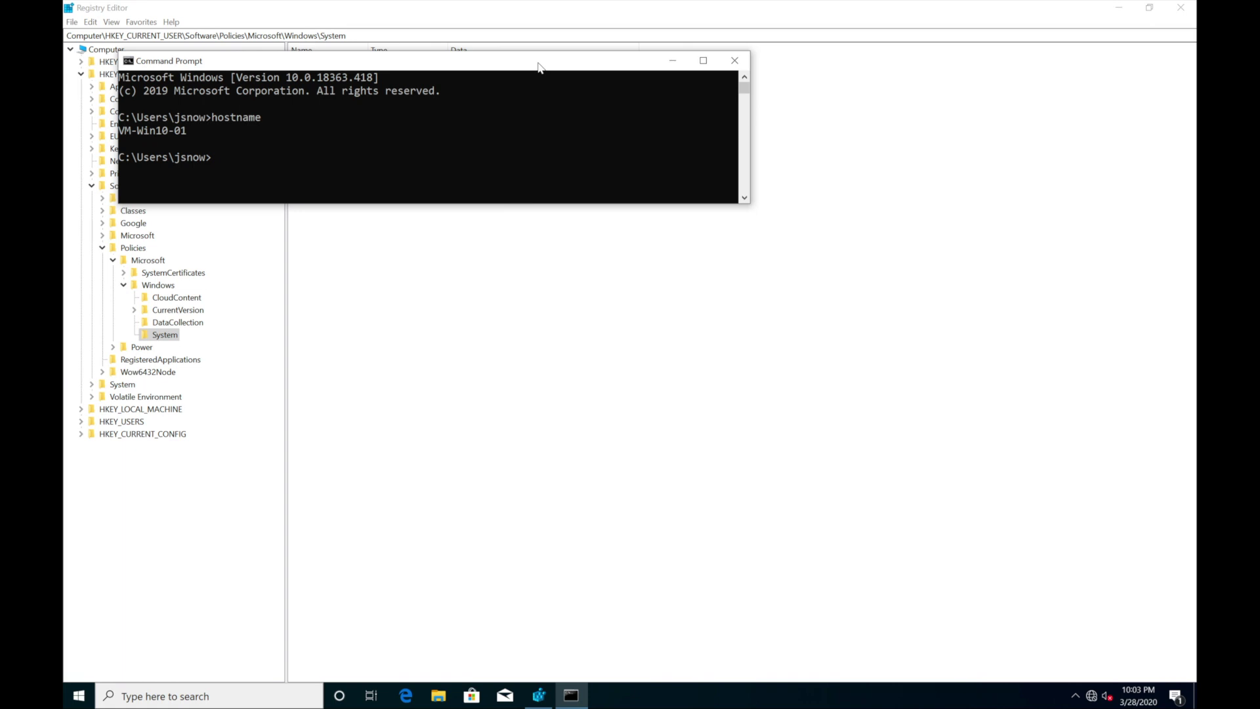
- Force a group policy refresh with gpupdate /force and close Command Prompt
text(gpupdate /force)
key(Return)
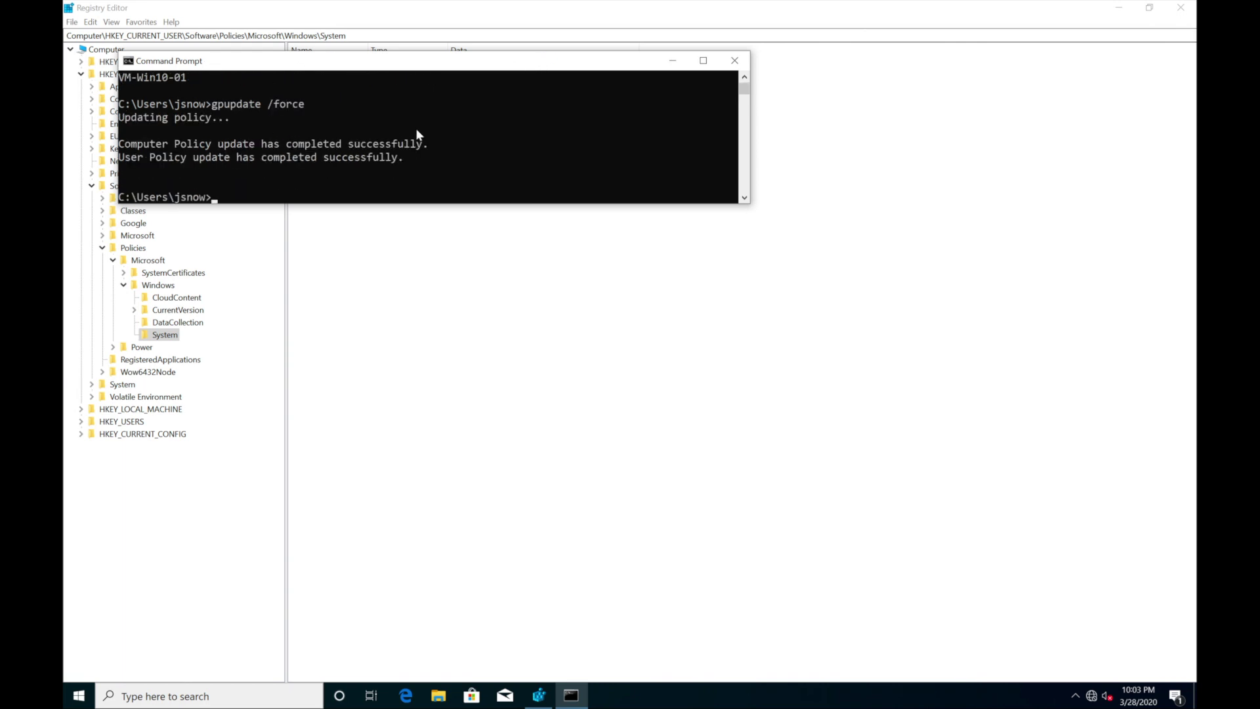
click(735, 60)
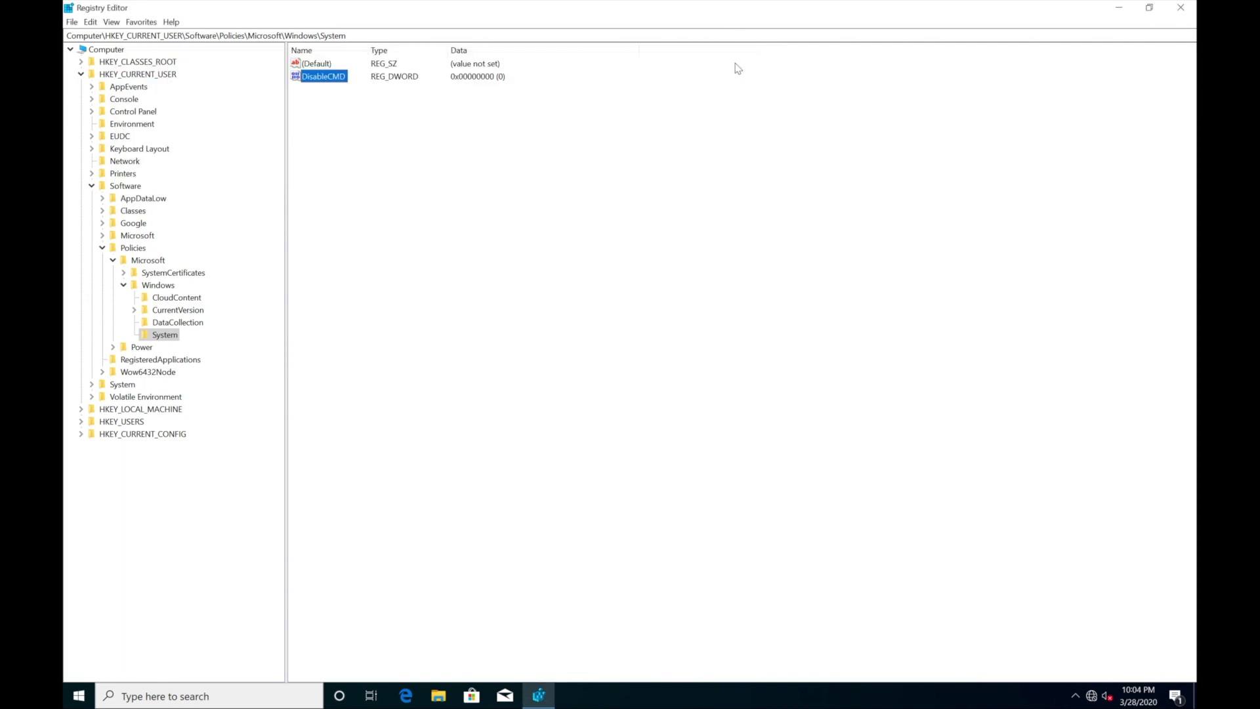
- Refresh the registry view and open the DisableCMD value to check its data
click(112, 24)
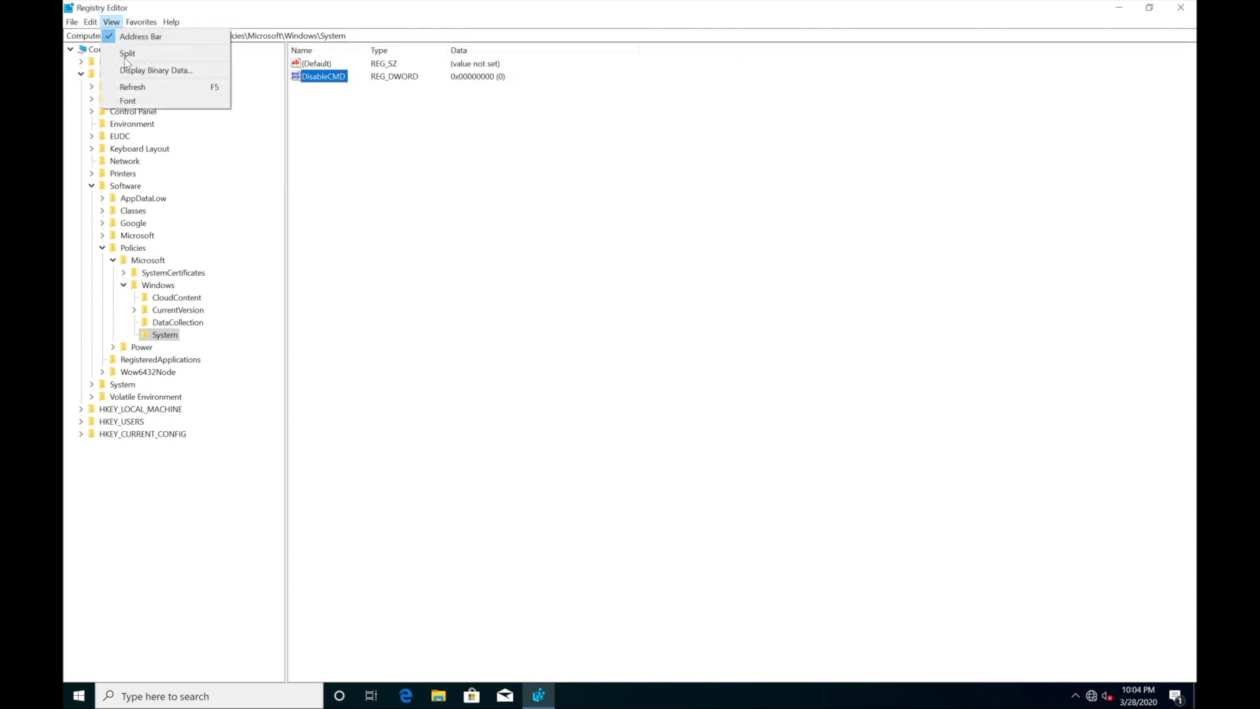
click(129, 87)
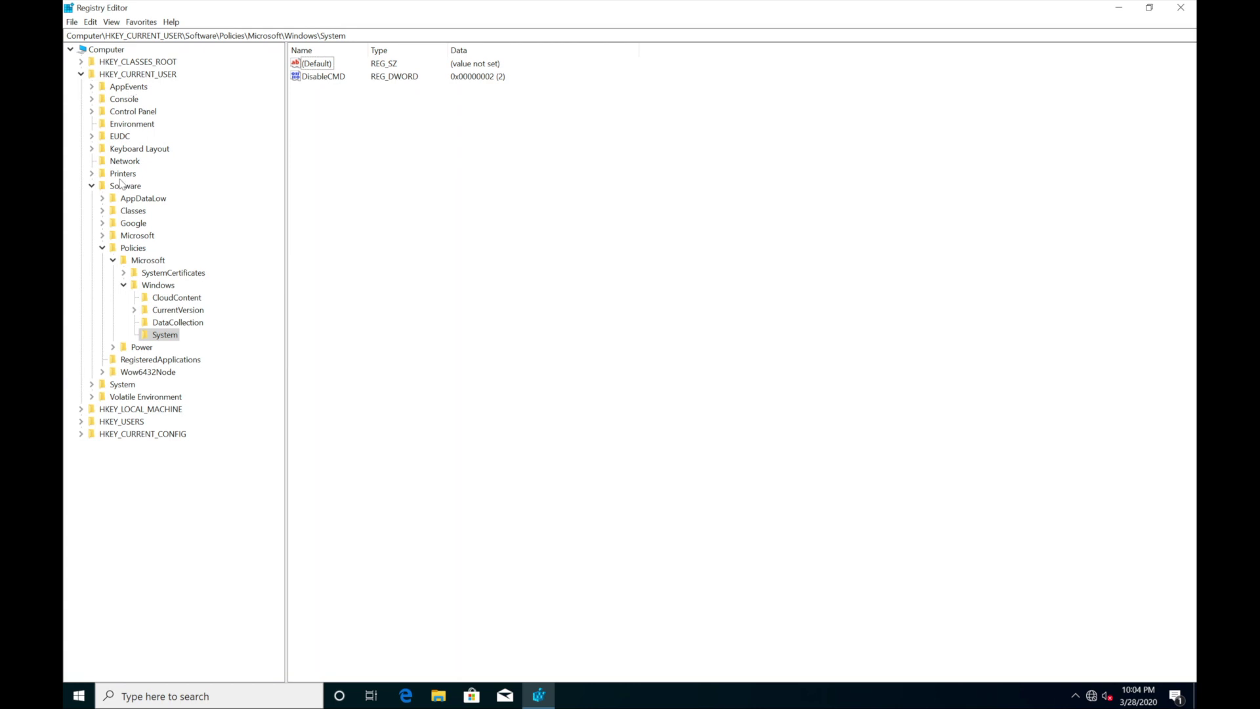
double_click(319, 78)
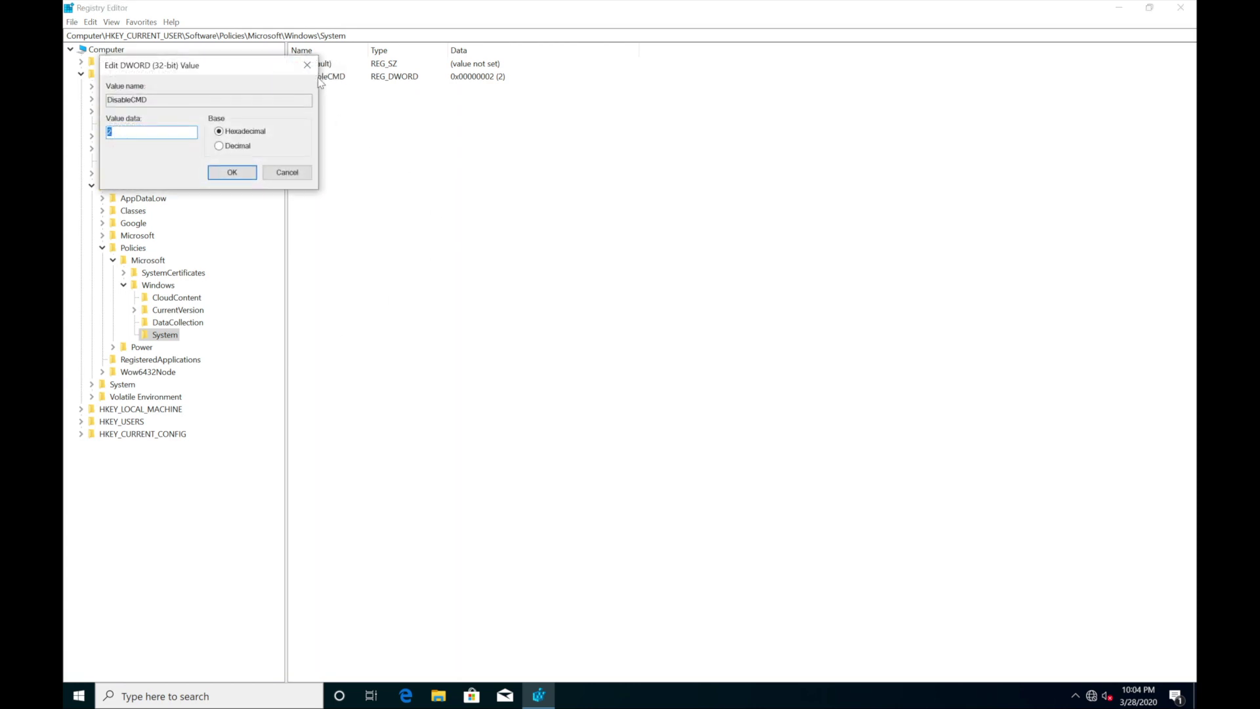
click(124, 133)
- Launch Command Prompt again to test the block after the policy refresh
click(164, 695)
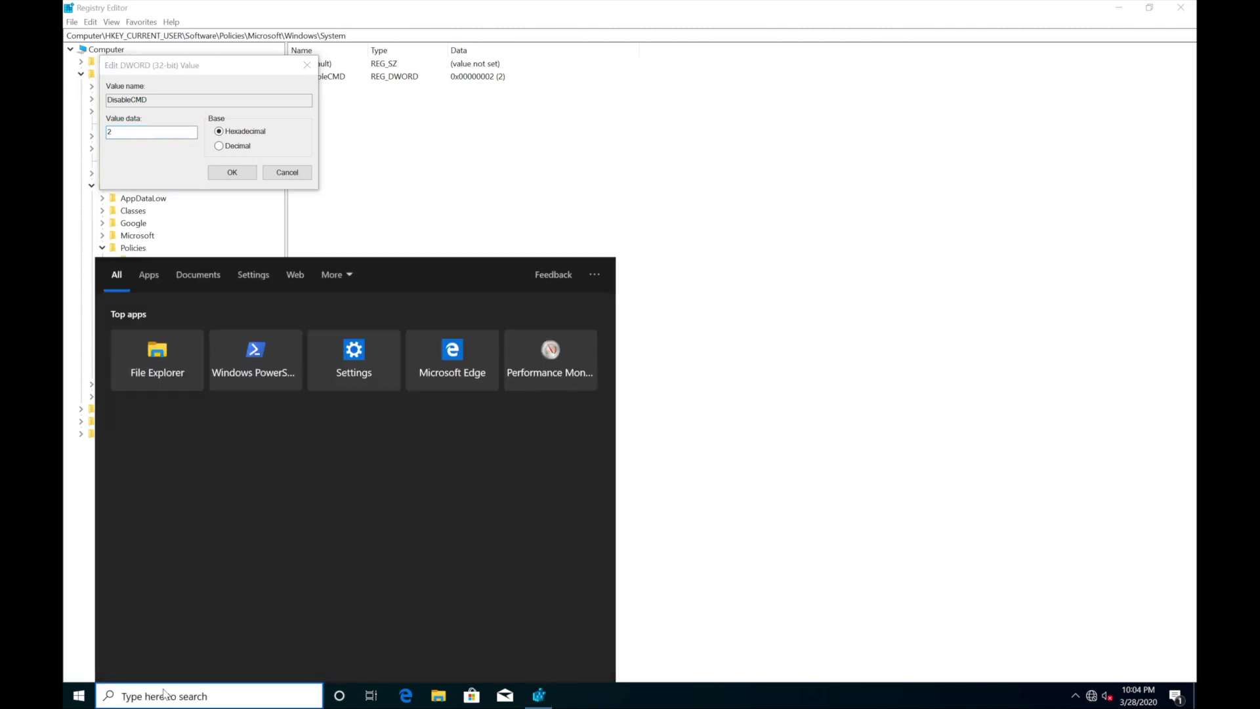
text(cmd)
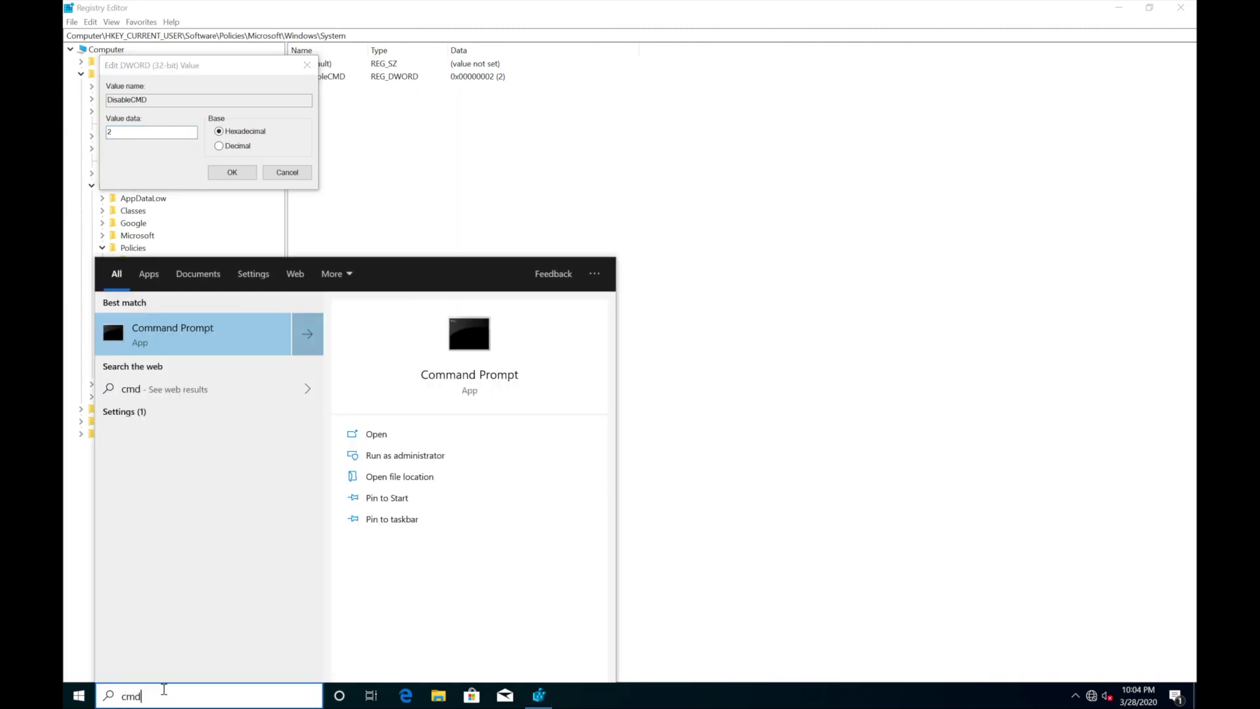
key(Return)
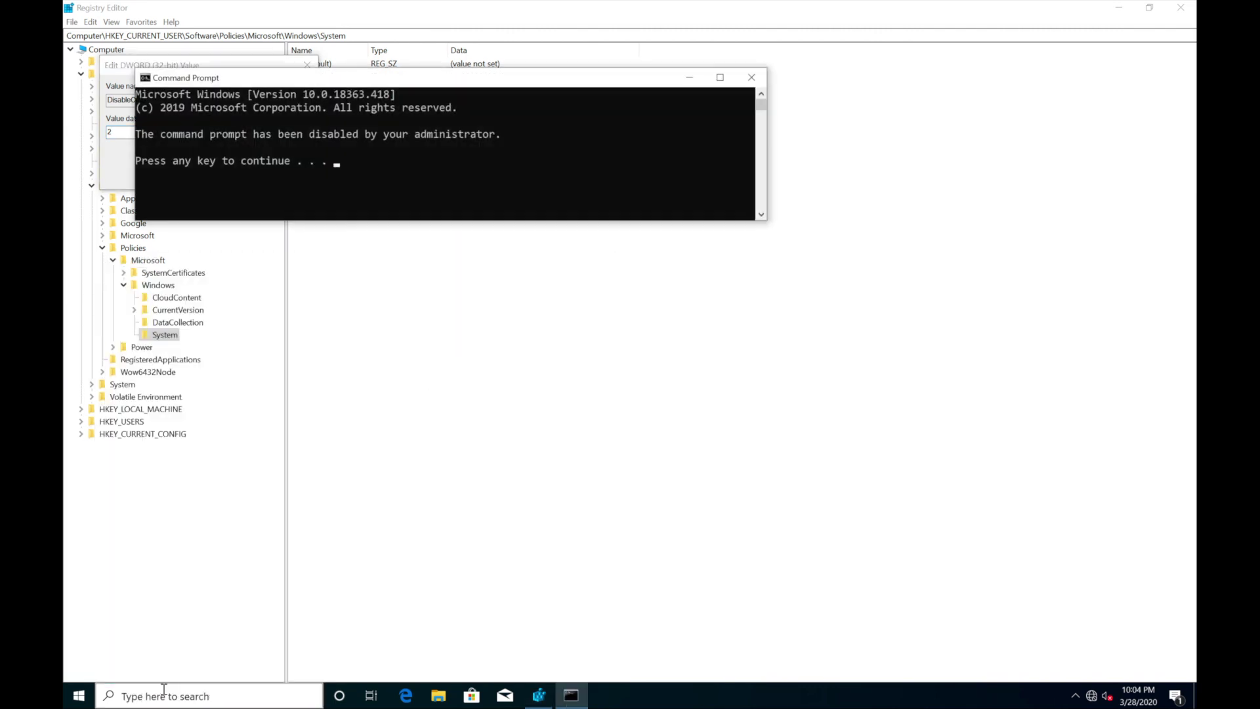